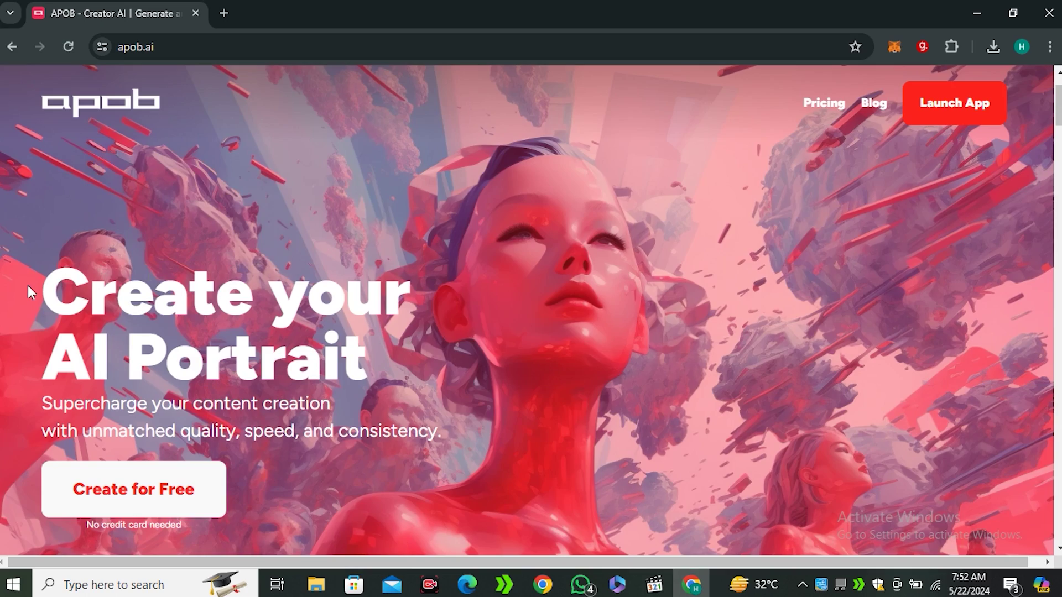
Enter the APOB AI creator app and return to the portrait-model banner on the home page.
left_click_drag(27, 291, 308, 289)
scroll(583, 328, "down", 3)
scroll(583, 328, "down", 3)
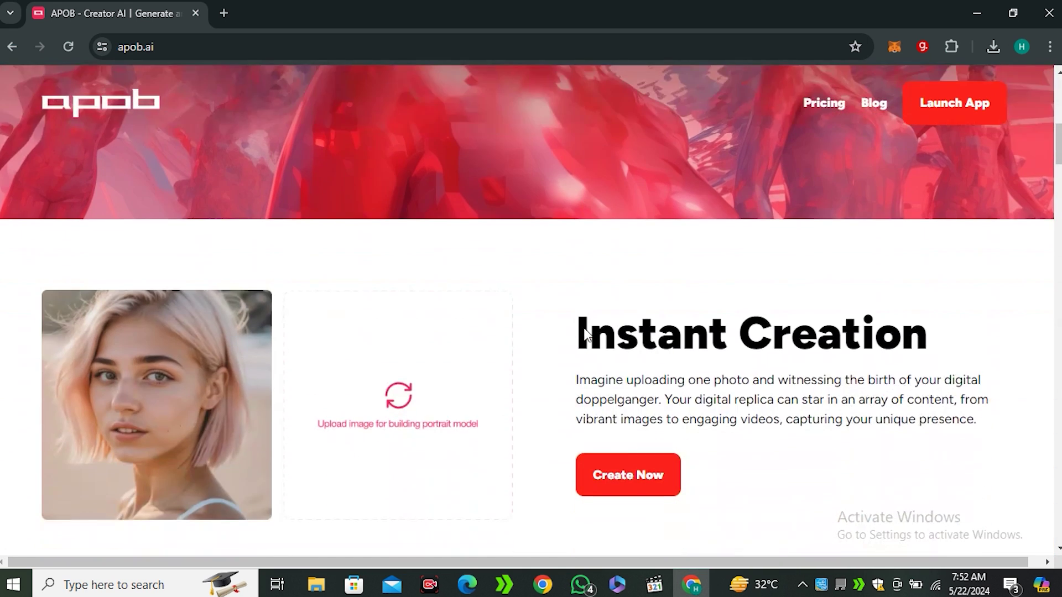
scroll(584, 328, "down", 2)
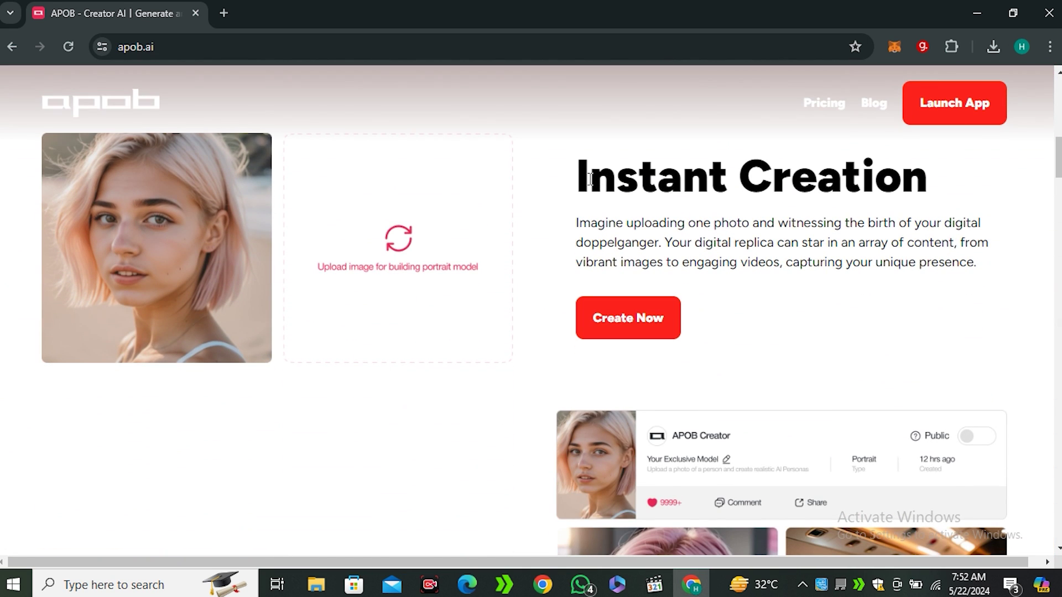
left_click_drag(589, 178, 928, 178)
scroll(818, 296, "down", 2)
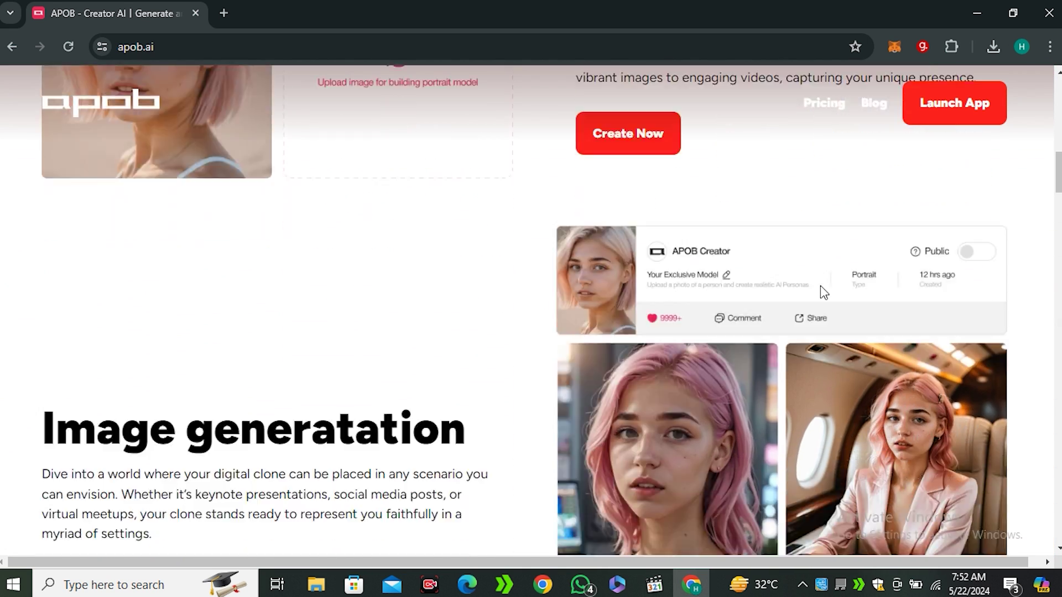
scroll(813, 292, "down", 2)
scroll(510, 346, "down", 3)
scroll(704, 339, "down", 2)
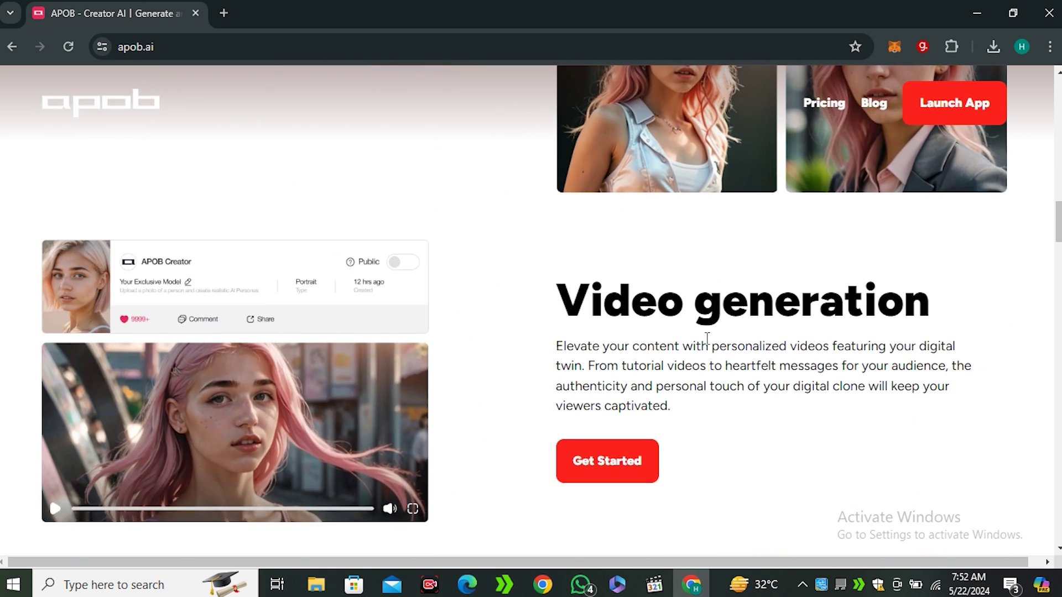
scroll(782, 367, "down", 3)
scroll(833, 369, "down", 2)
scroll(833, 374, "down", 1)
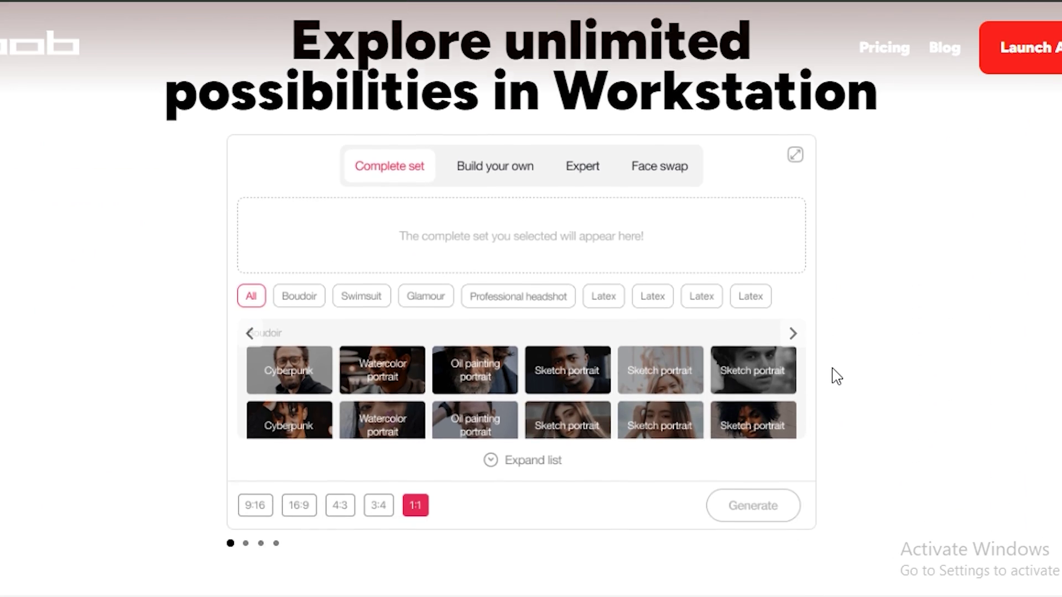
scroll(830, 375, "down", 3)
scroll(857, 374, "down", 2)
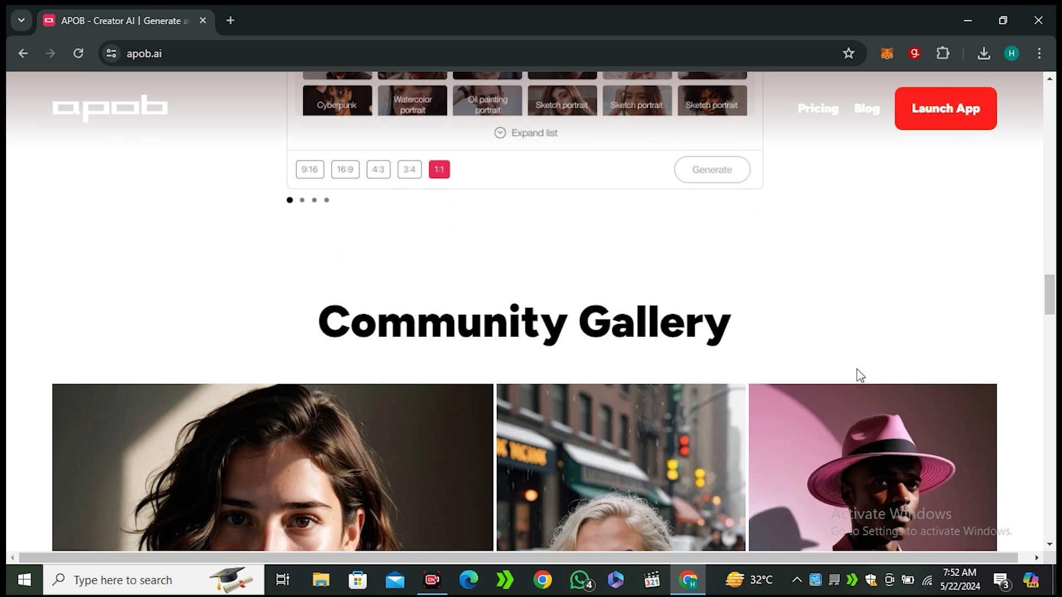
scroll(546, 326, "down", 3)
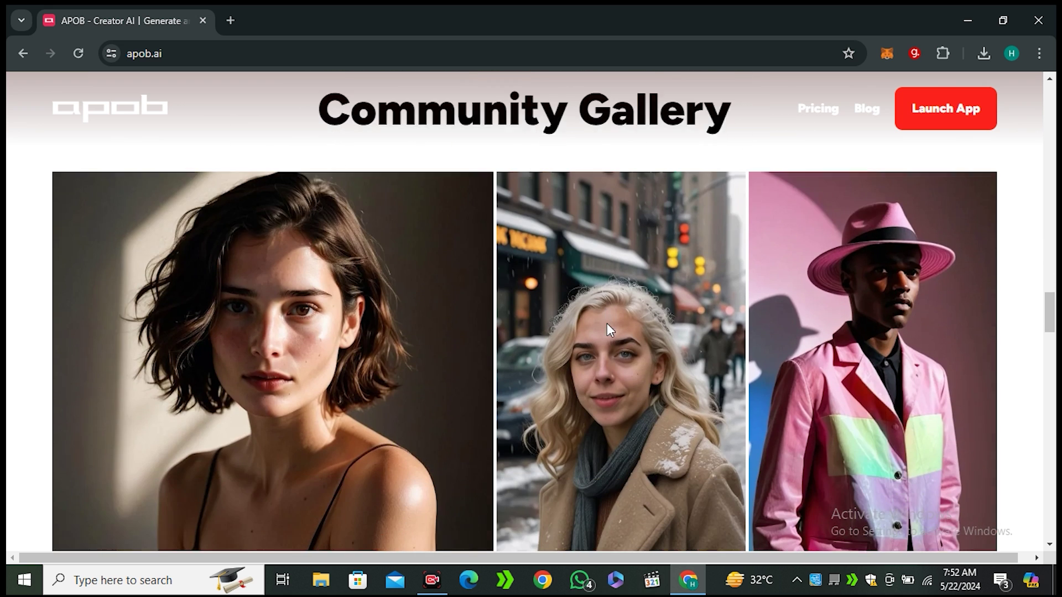
scroll(672, 191, "down", 2)
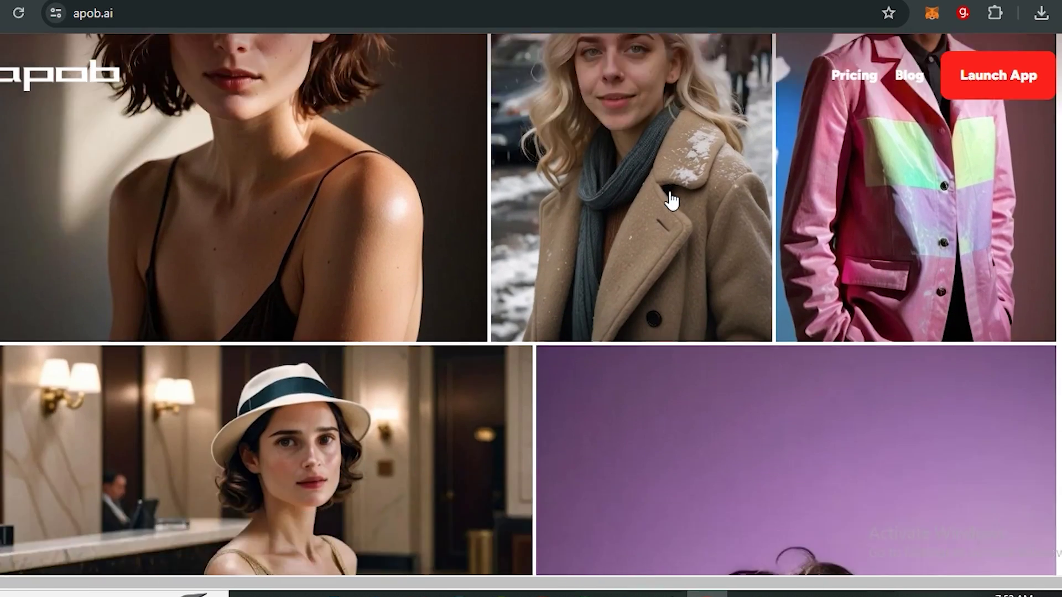
scroll(668, 199, "down", 2)
scroll(669, 199, "down", 1)
scroll(668, 199, "down", 1)
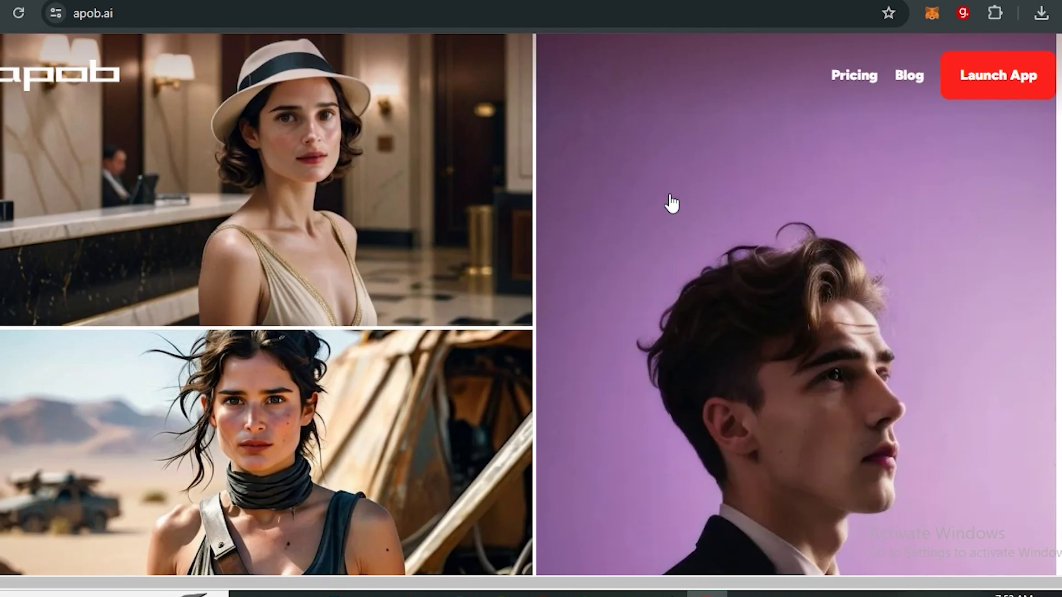
scroll(671, 203, "down", 2)
scroll(671, 204, "down", 1)
scroll(671, 203, "down", 1)
scroll(670, 204, "down", 2)
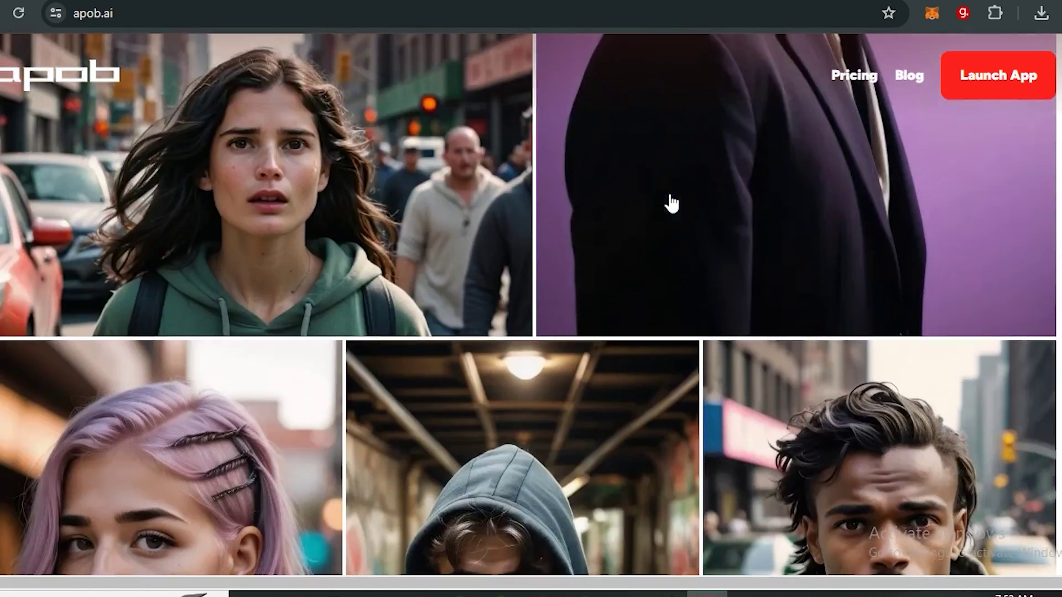
scroll(742, 338, "up", 5)
scroll(742, 339, "up", 5)
scroll(741, 339, "up", 5)
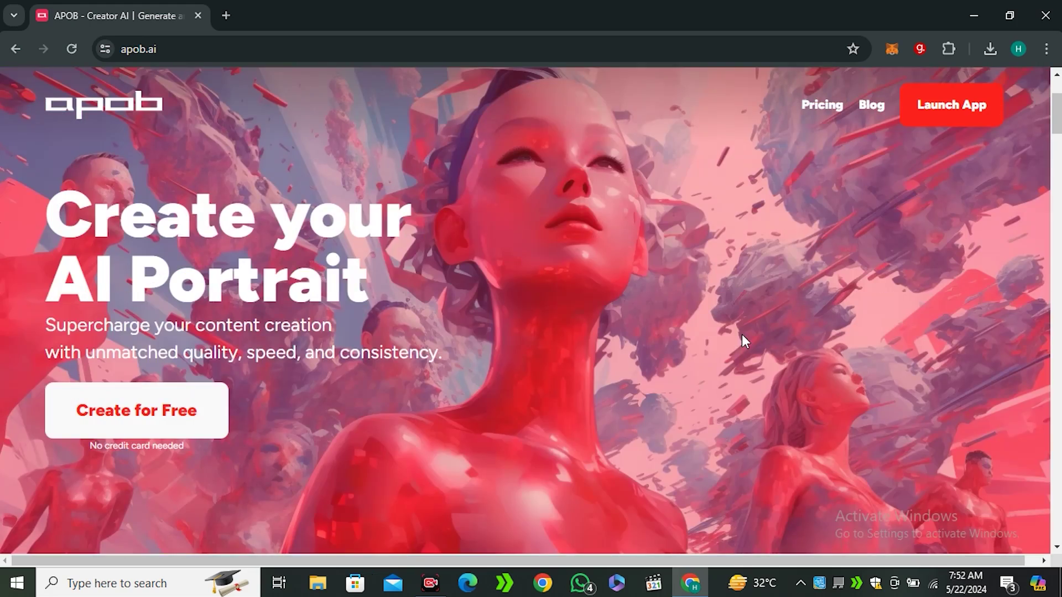
scroll(368, 391, "down", 5)
left_click(632, 404)
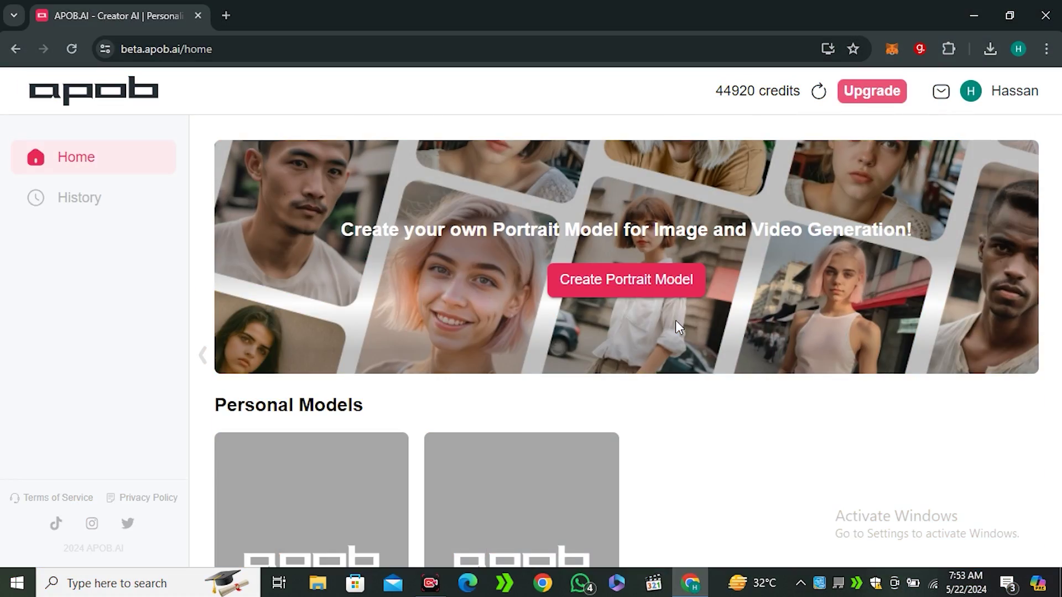
scroll(675, 320, "down", 5)
scroll(196, 351, "down", 8)
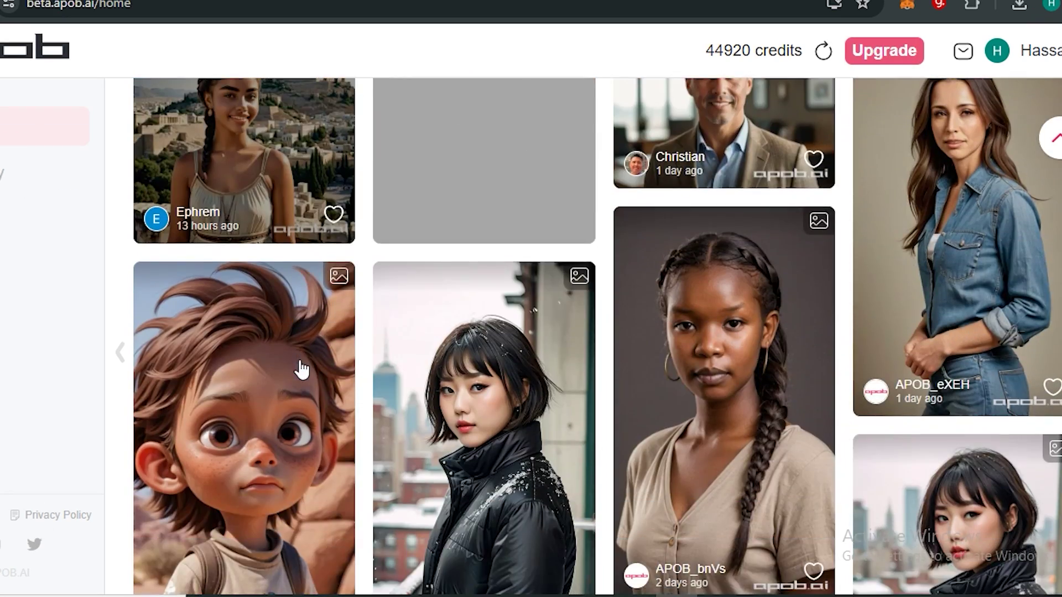
scroll(300, 368, "down", 5)
scroll(324, 367, "down", 2)
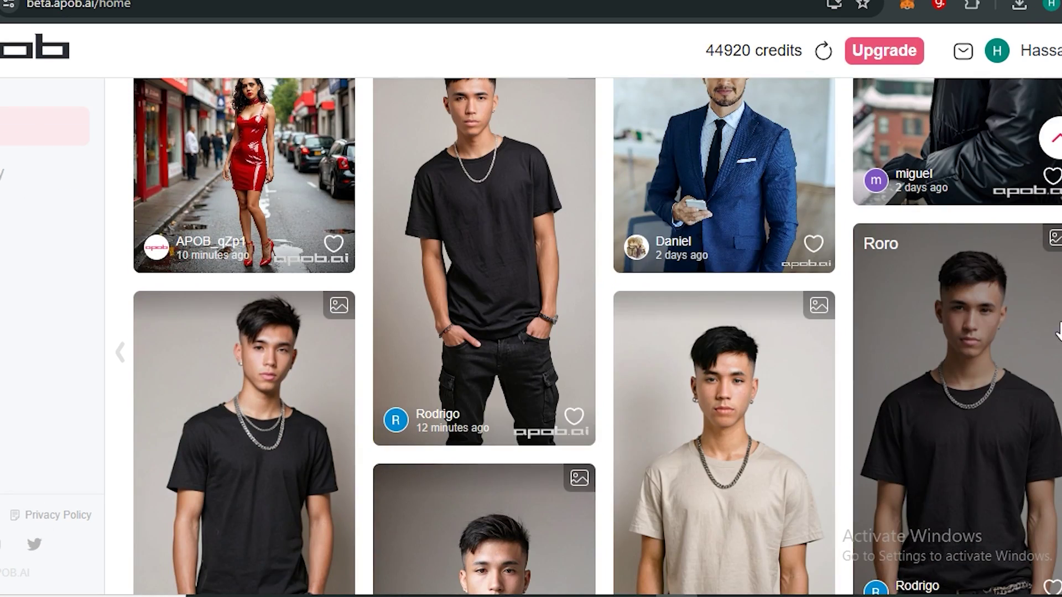
scroll(597, 337, "down", 2)
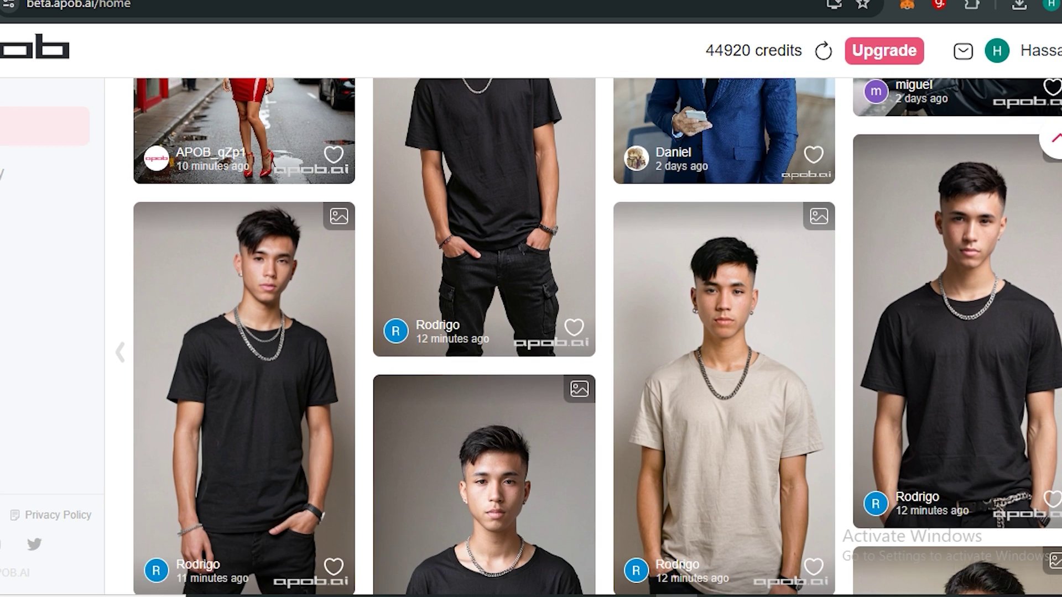
scroll(598, 337, "down", 2)
scroll(598, 337, "down", 2)
scroll(598, 337, "down", 2)
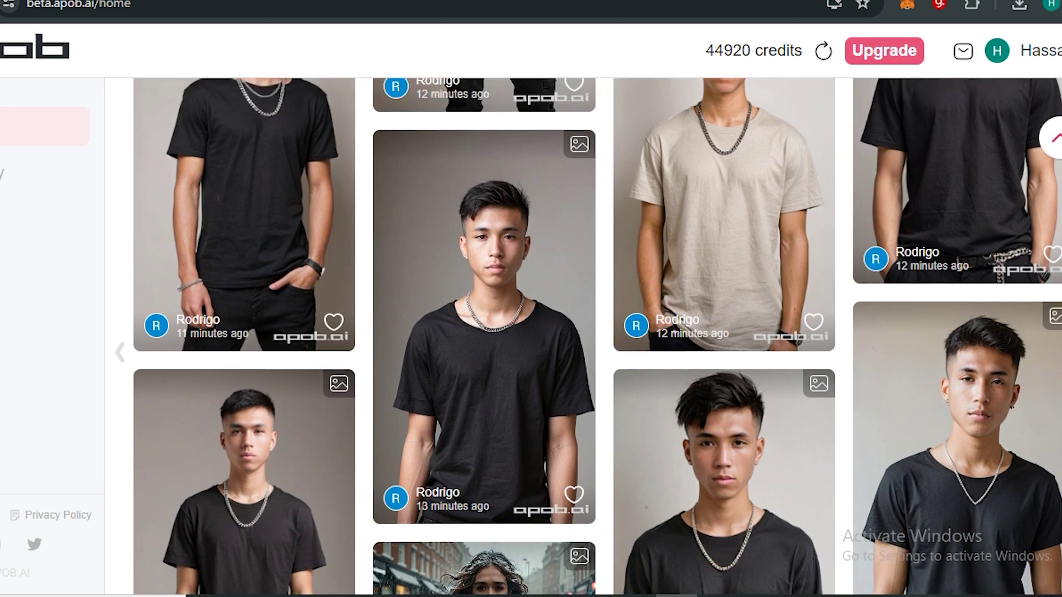
scroll(597, 337, "down", 1)
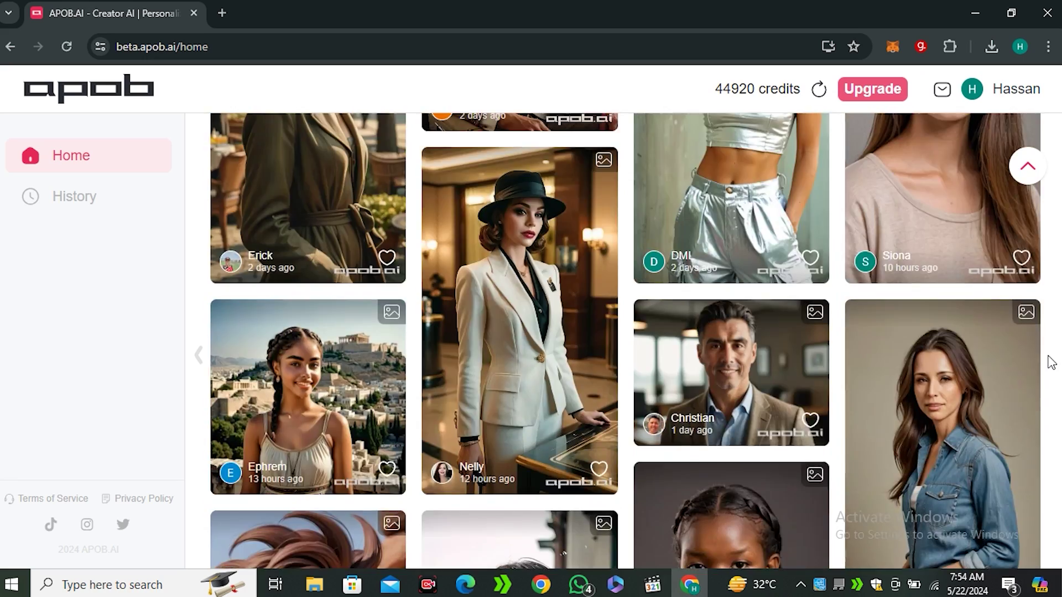
scroll(1051, 362, "up", 5)
scroll(1050, 363, "up", 2)
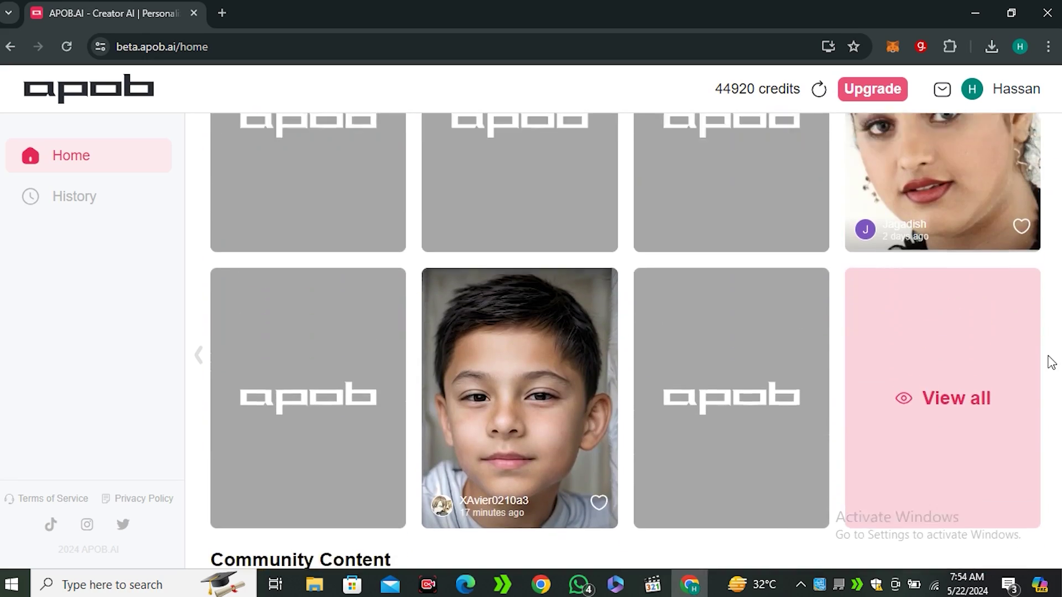
scroll(1050, 362, "up", 3)
scroll(1050, 362, "up", 5)
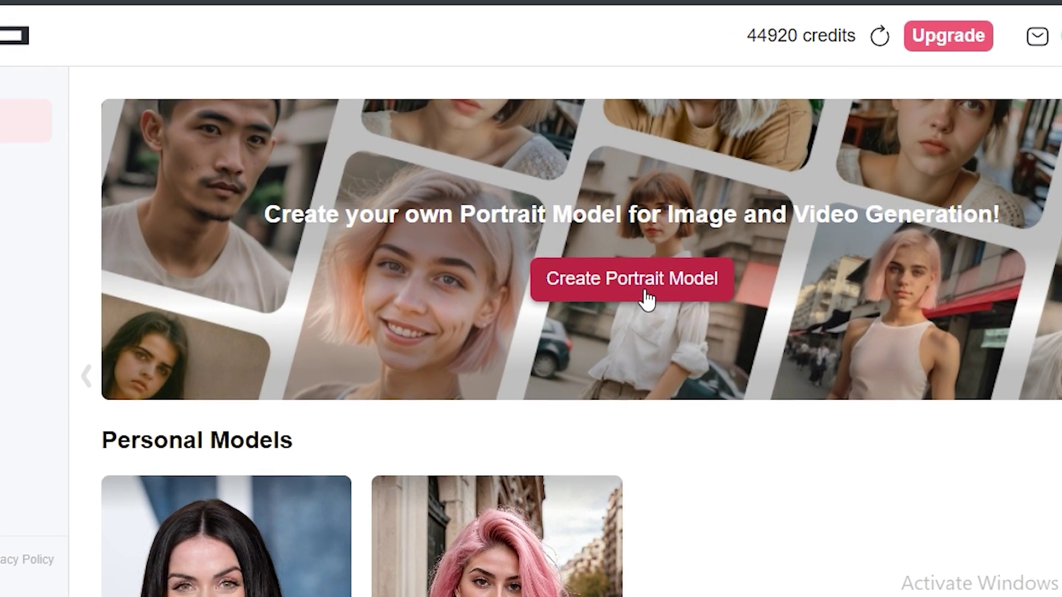
Start a new portrait model and upload the pink-haired woman photo.
left_click(633, 286)
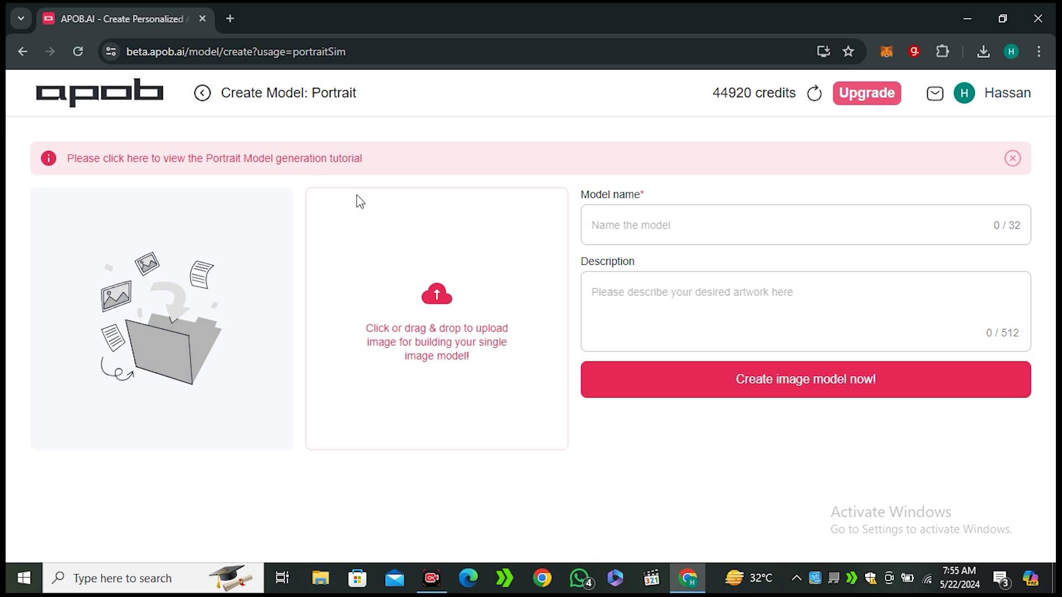
left_click(432, 320)
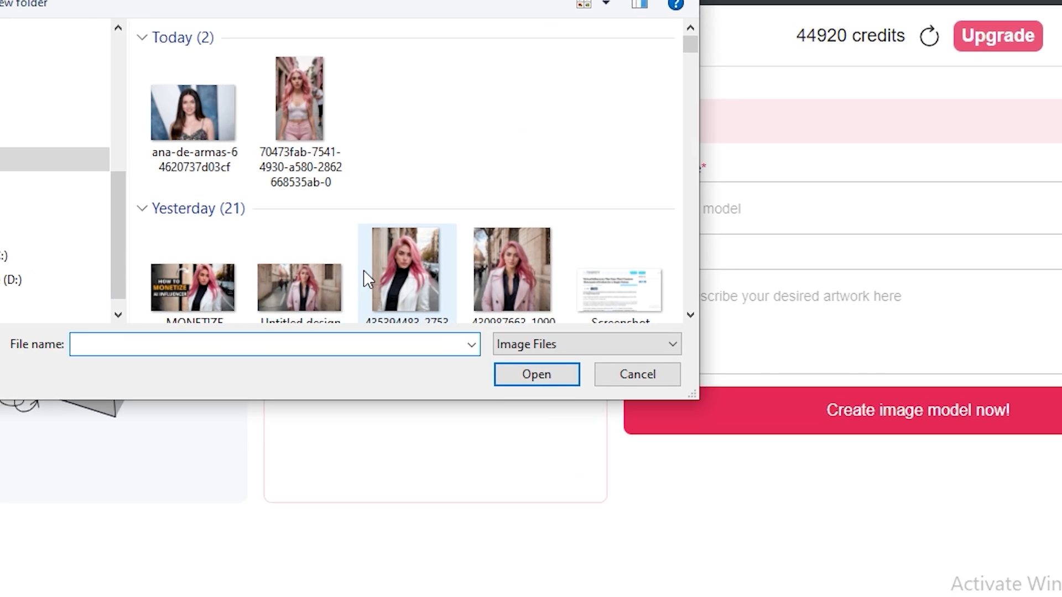
left_click(363, 269)
left_click(536, 374)
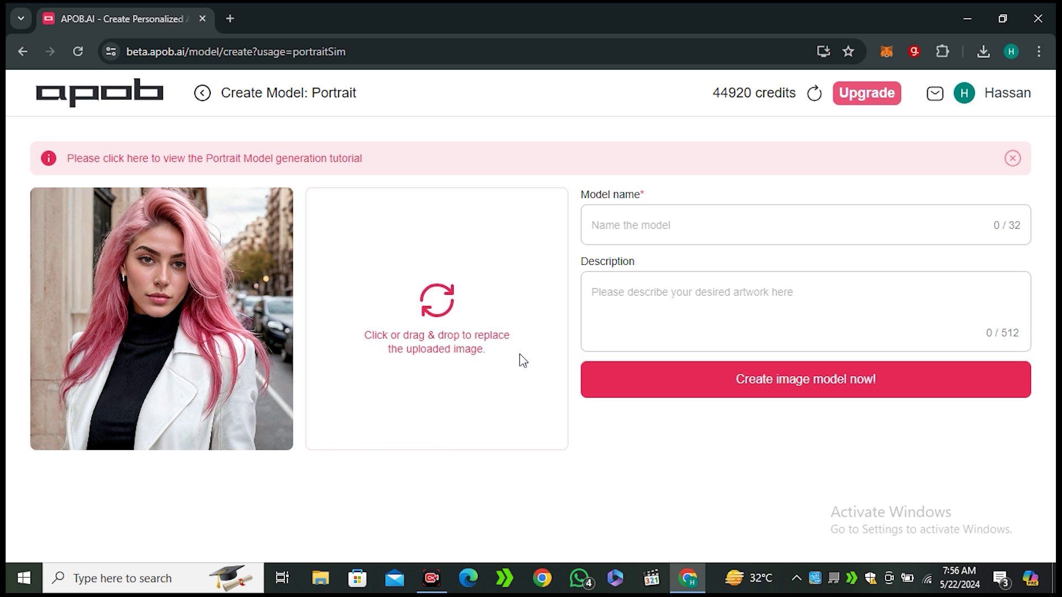
Name the model 'demo model 2', leave the description empty, and create it.
left_click(611, 229)
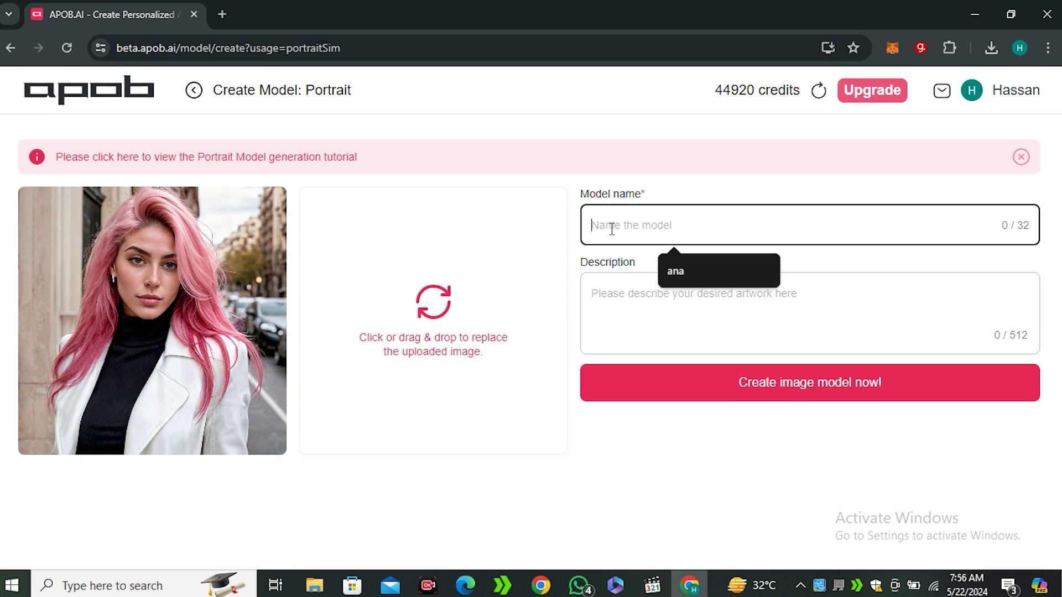
type("demo model 2")
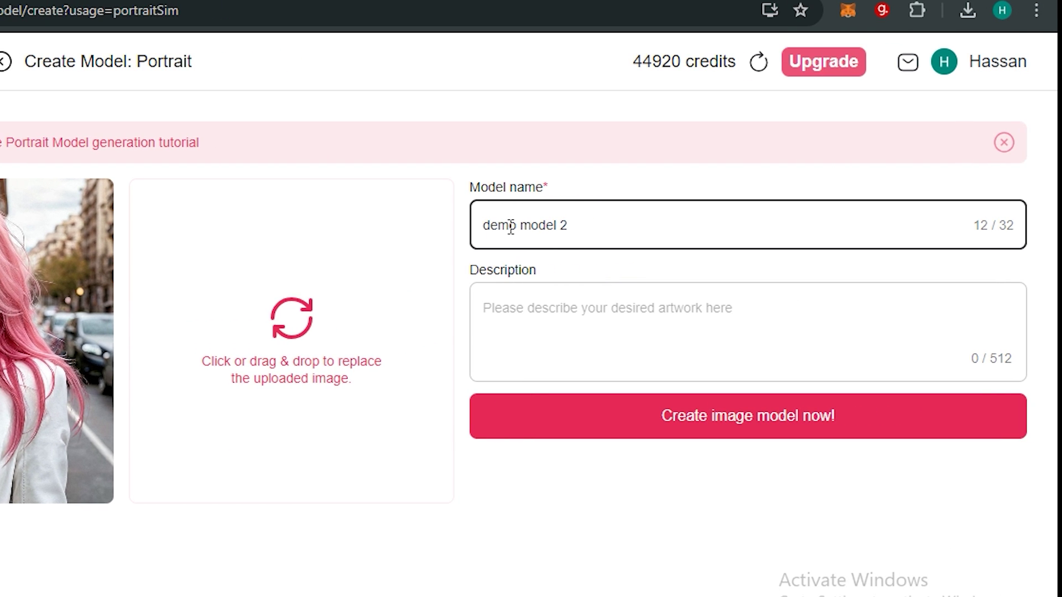
left_click(560, 314)
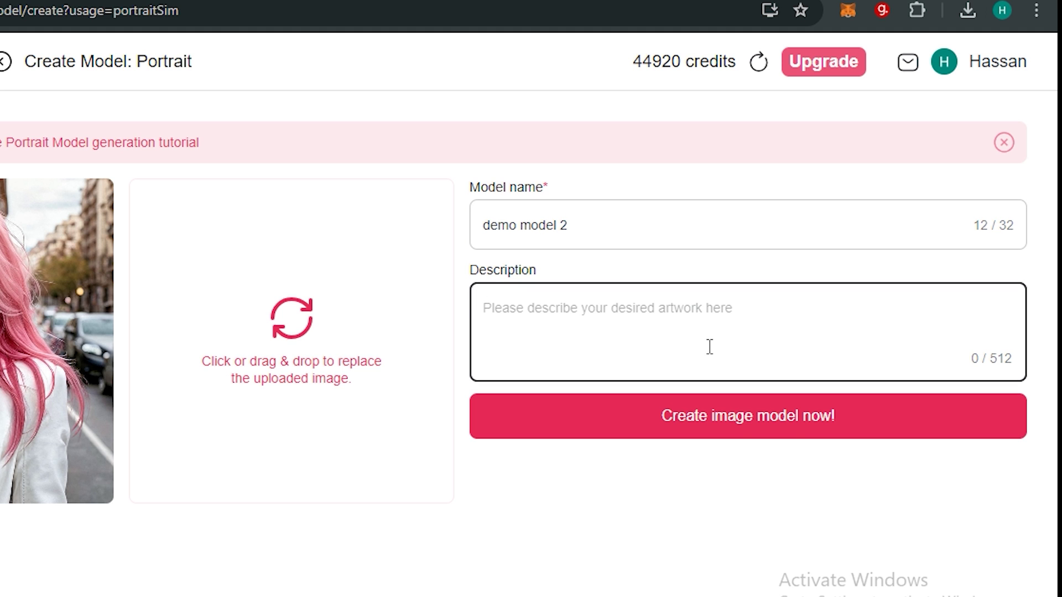
left_click(790, 428)
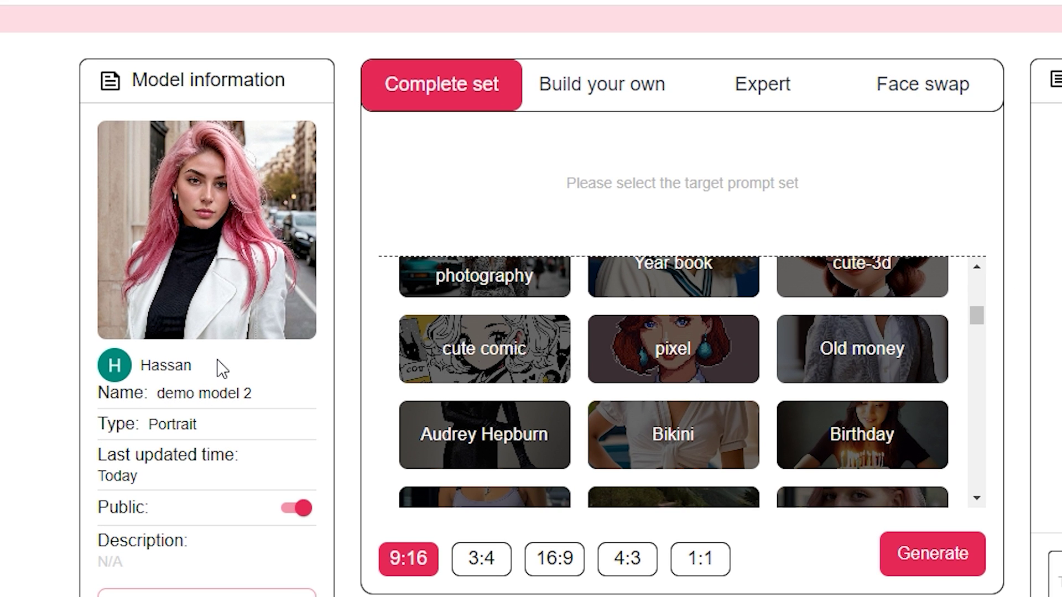
scroll(221, 369, "down", 2)
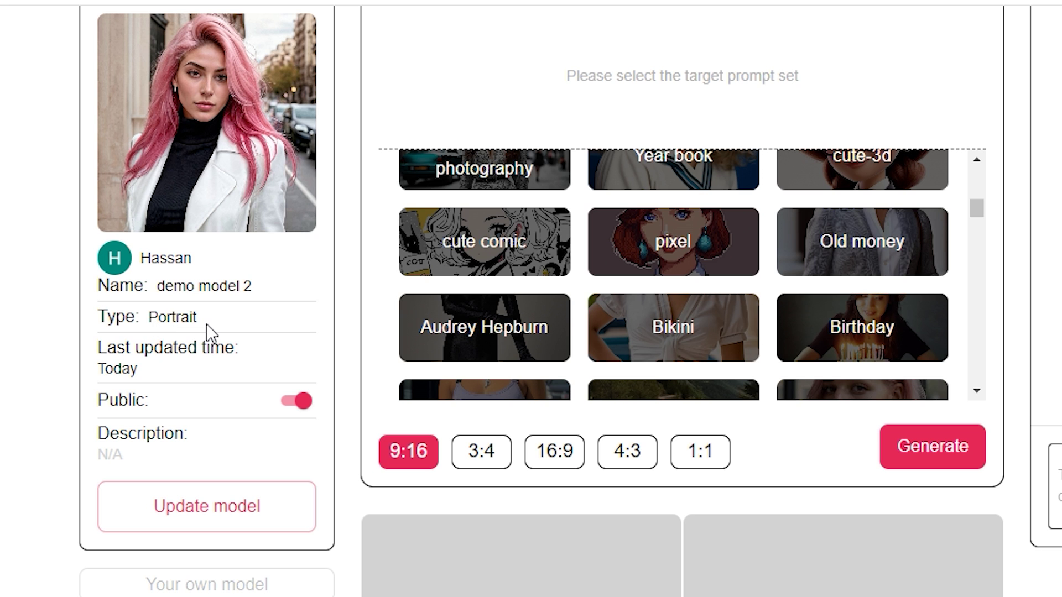
Make demo model 2 private and switch to the Build your own prompt mode.
left_click(287, 403)
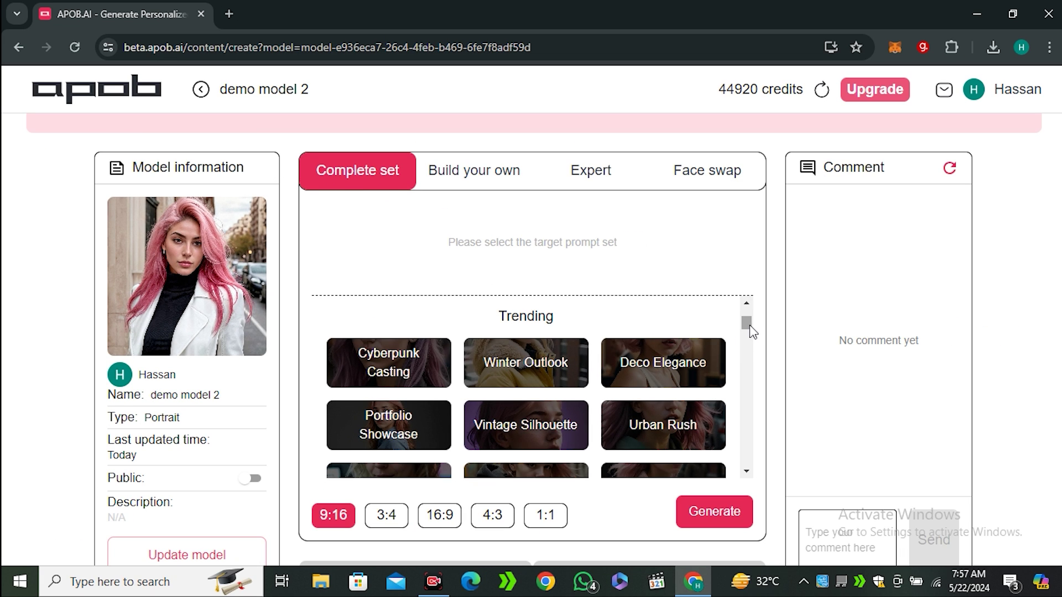
scroll(751, 347, "down", 2)
scroll(767, 363, "down", 1)
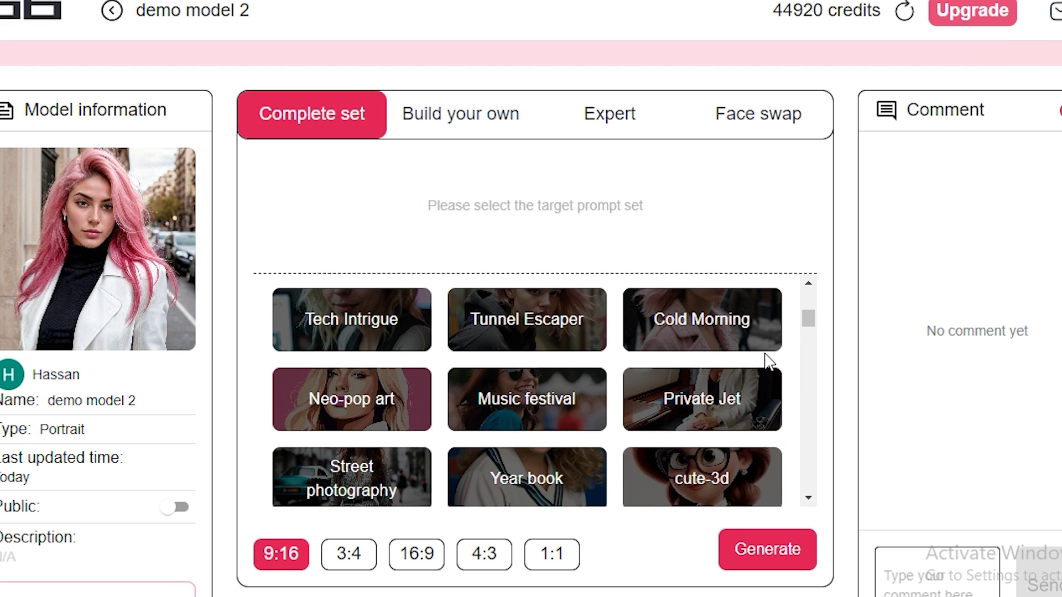
scroll(765, 360, "down", 1)
scroll(756, 366, "down", 1)
scroll(755, 367, "down", 1)
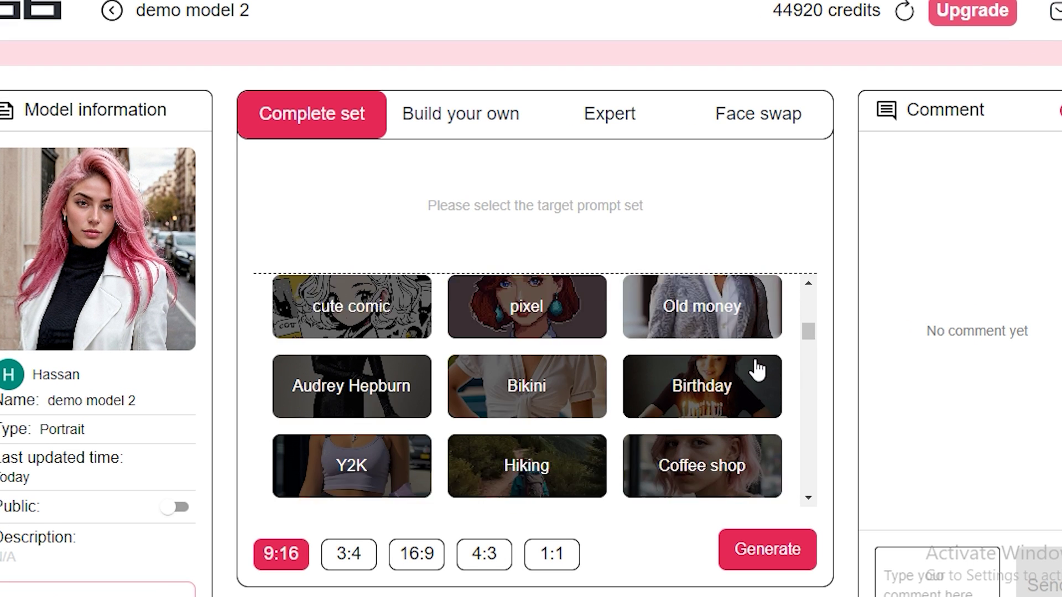
scroll(772, 367, "down", 1)
scroll(803, 373, "down", 1)
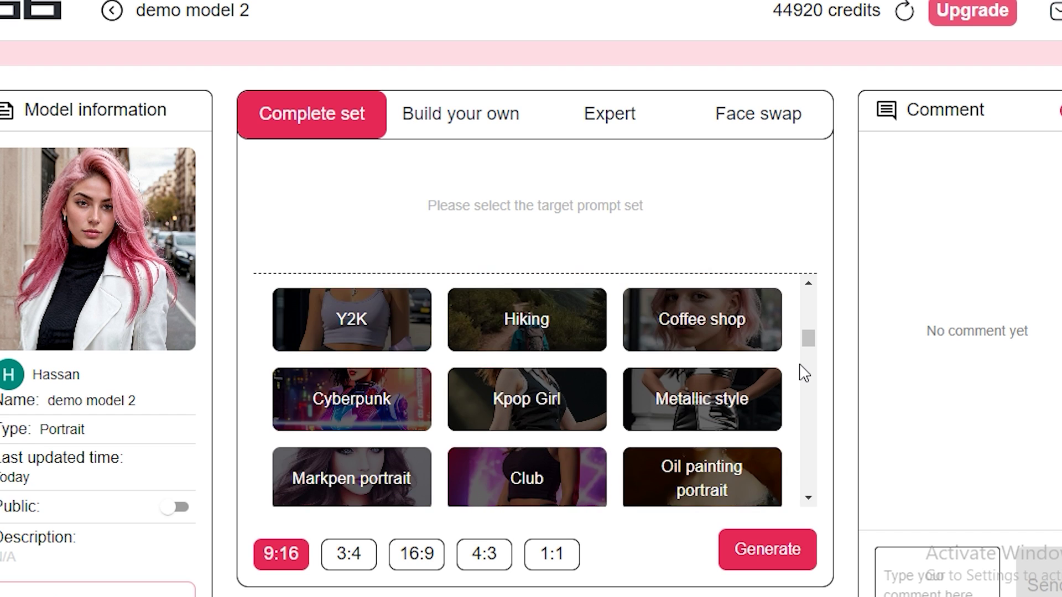
scroll(780, 365, "down", 3)
scroll(760, 388, "down", 1)
scroll(760, 387, "down", 1)
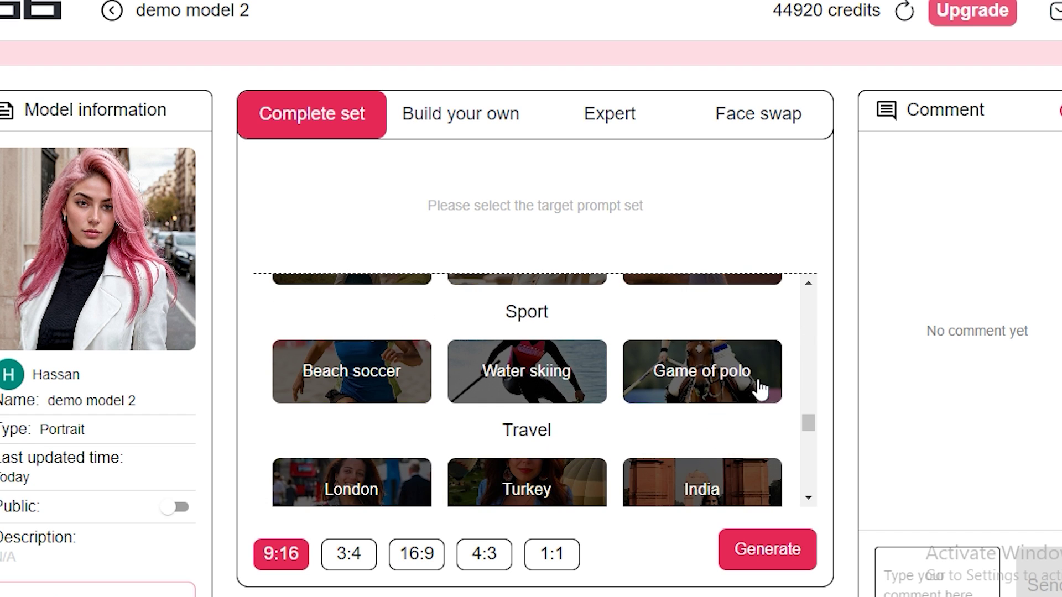
scroll(760, 387, "down", 1)
scroll(760, 388, "down", 1)
scroll(760, 388, "down", 1)
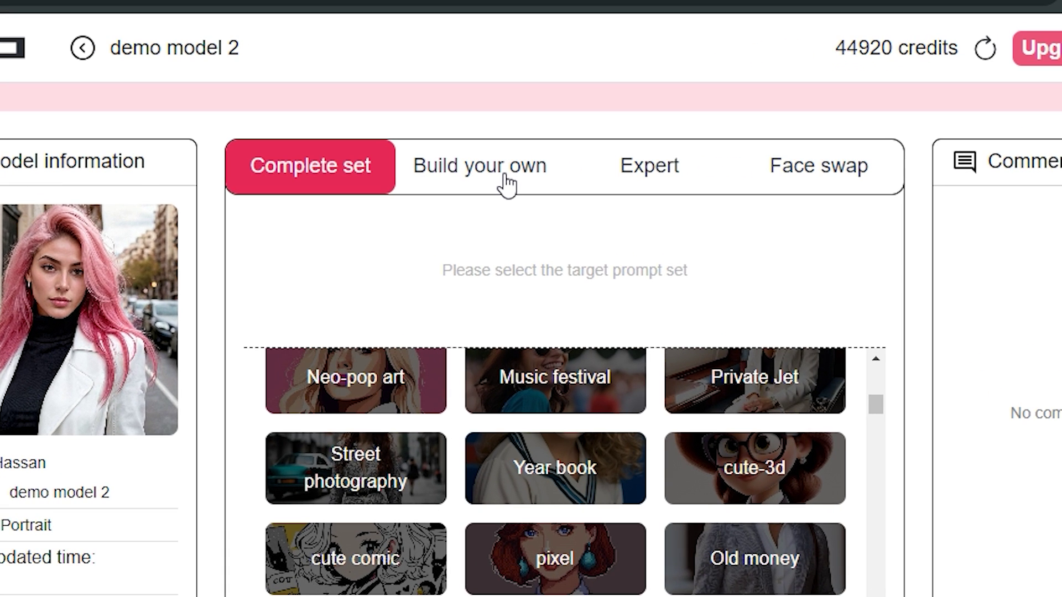
left_click(506, 185)
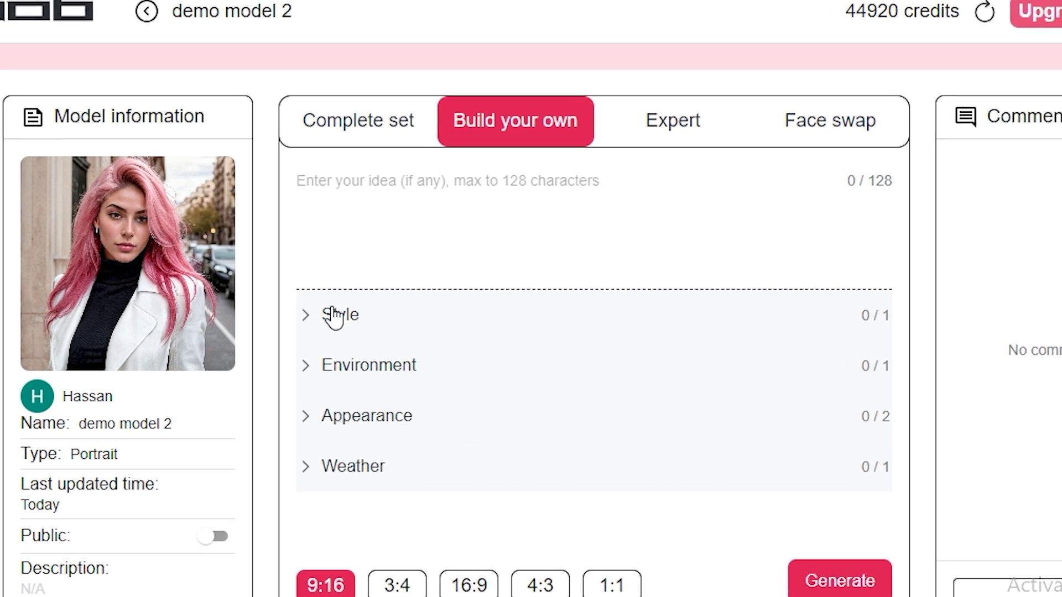
Browse the Style, Environment and Appearance options, then switch to the Expert prompt mode.
left_click(339, 317)
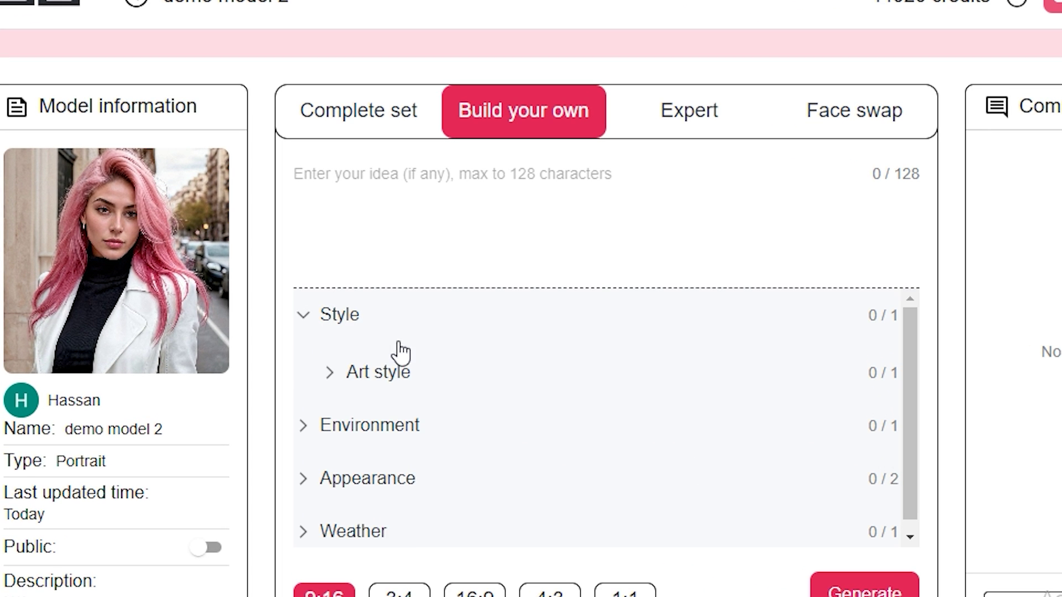
left_click(505, 396)
scroll(503, 396, "down", 2)
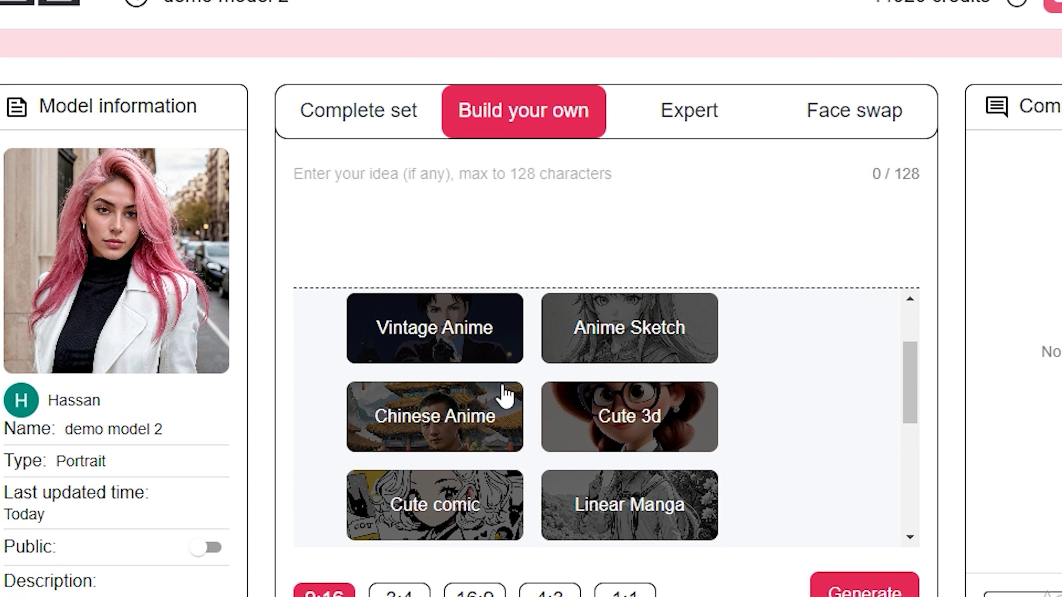
scroll(581, 411, "down", 1)
scroll(612, 417, "down", 2)
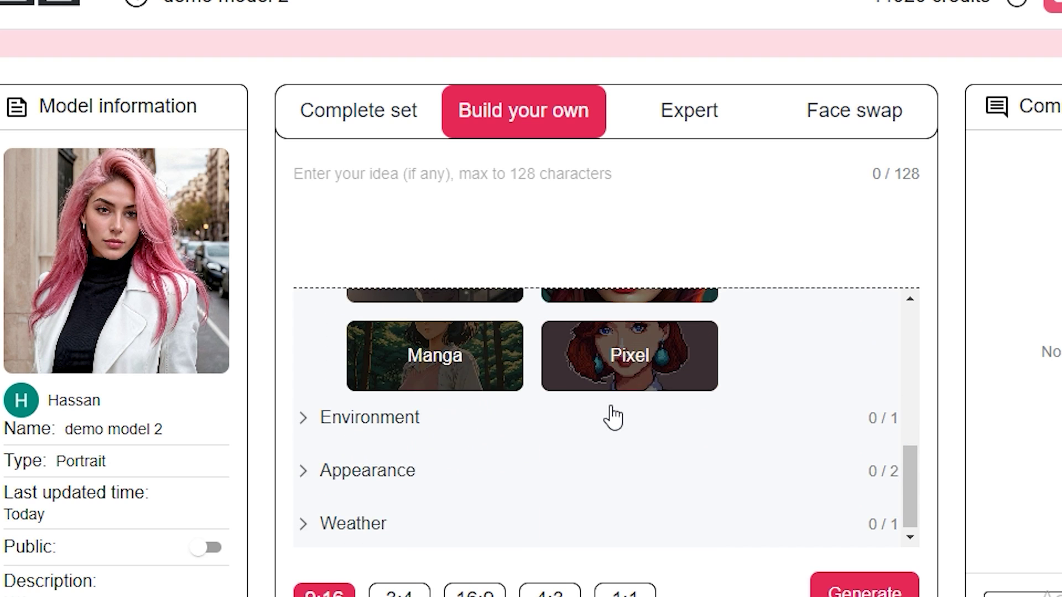
scroll(612, 417, "up", 1)
scroll(613, 417, "down", 1)
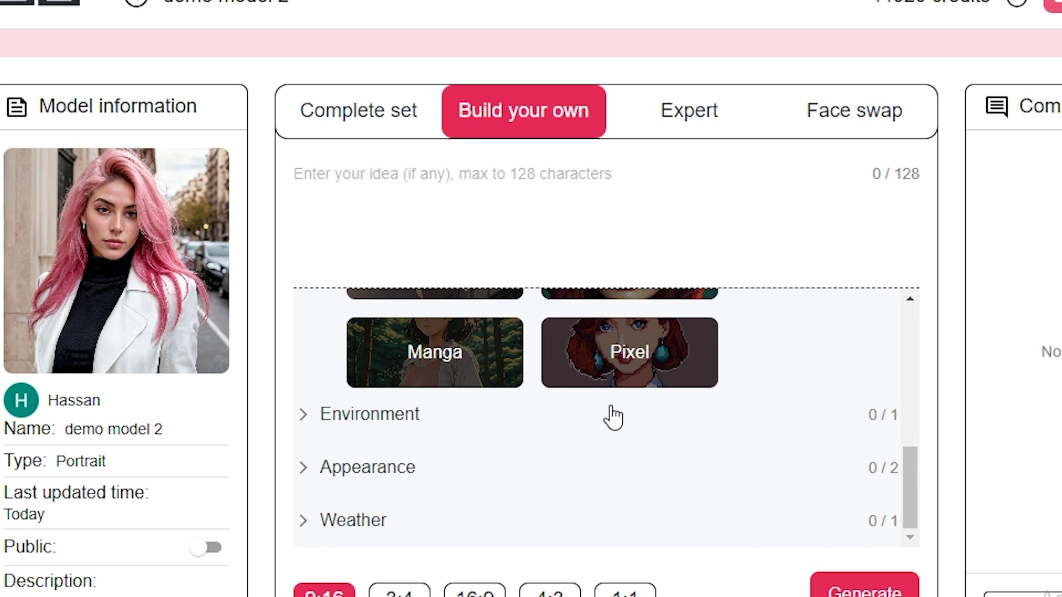
left_click(363, 427)
scroll(612, 444, "down", 1)
scroll(611, 443, "down", 2)
left_click(427, 365)
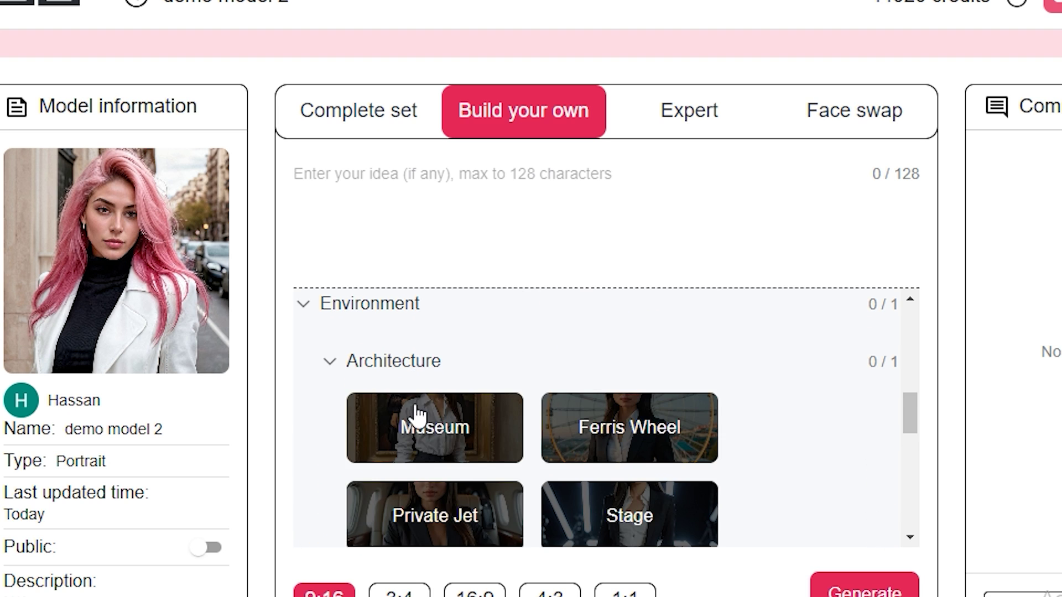
scroll(418, 414, "down", 3)
scroll(470, 439, "down", 3)
scroll(398, 426, "down", 1)
left_click(396, 417)
scroll(389, 471, "down", 2)
scroll(389, 471, "down", 3)
left_click(394, 484)
scroll(381, 398, "down", 2)
left_click(352, 307)
scroll(584, 363, "up", 3)
scroll(573, 368, "up", 2)
scroll(576, 368, "up", 3)
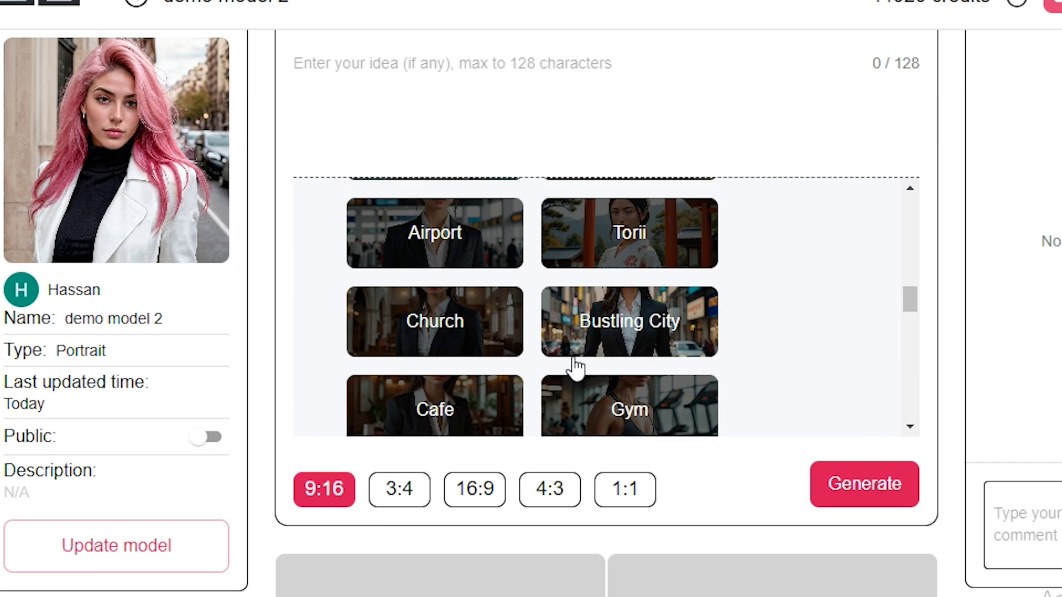
scroll(572, 367, "up", 3)
scroll(576, 368, "up", 3)
scroll(630, 307, "up", 3)
scroll(677, 224, "up", 2)
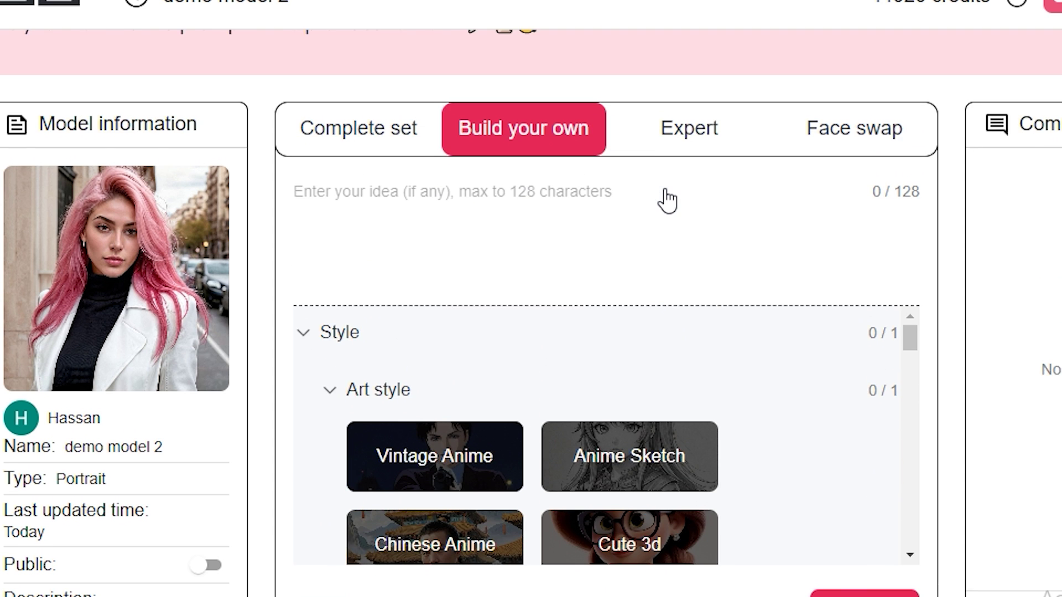
left_click(695, 143)
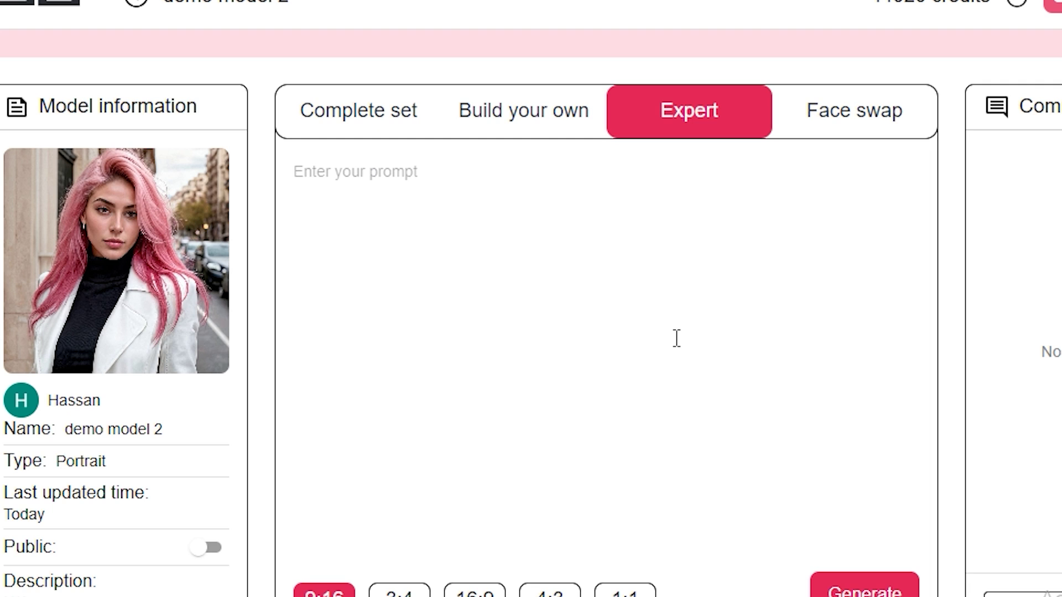
Generate images from the prompt 'A beautiful woman on a newyork street, wearing a casual dress'.
left_click(387, 195)
type("A beautiful woman on a new york ")
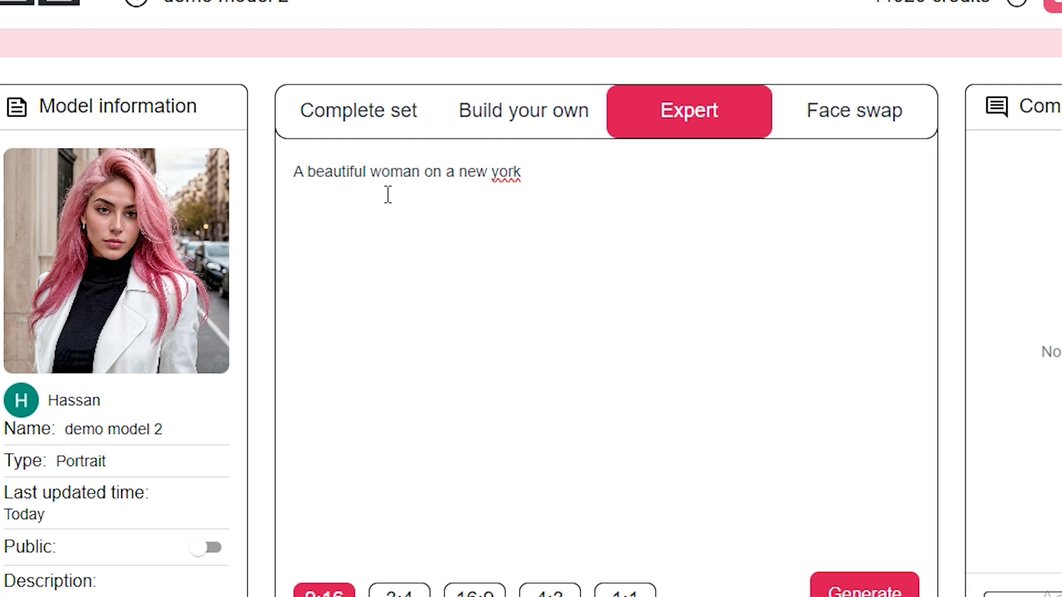
type(" street , wearing a casual dress")
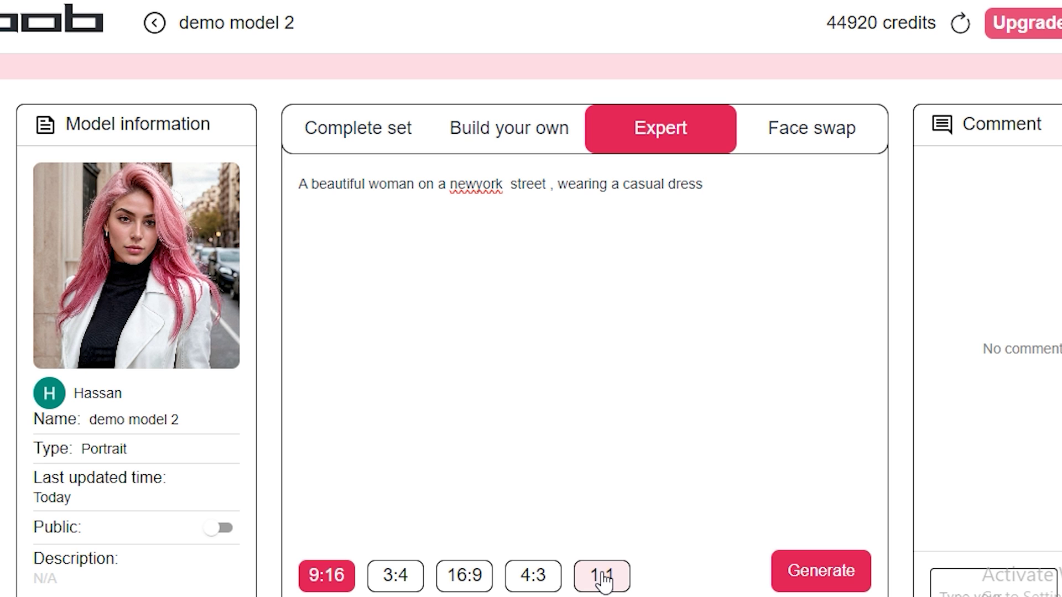
scroll(771, 406, "down", 1)
left_click(838, 466)
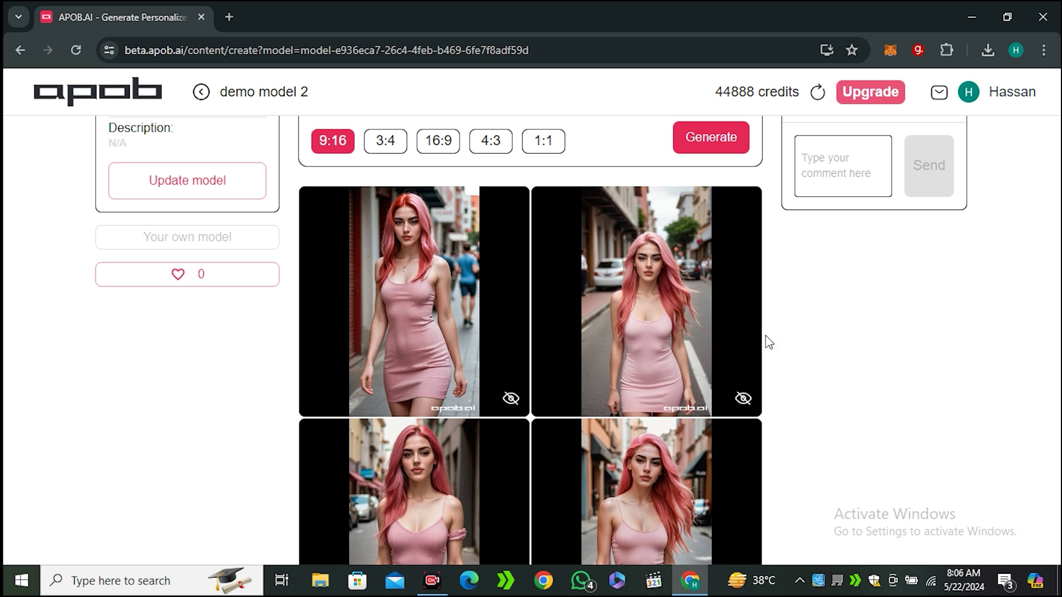
Preview several generated New York street images enlarged, then close the lightbox.
left_click(482, 206)
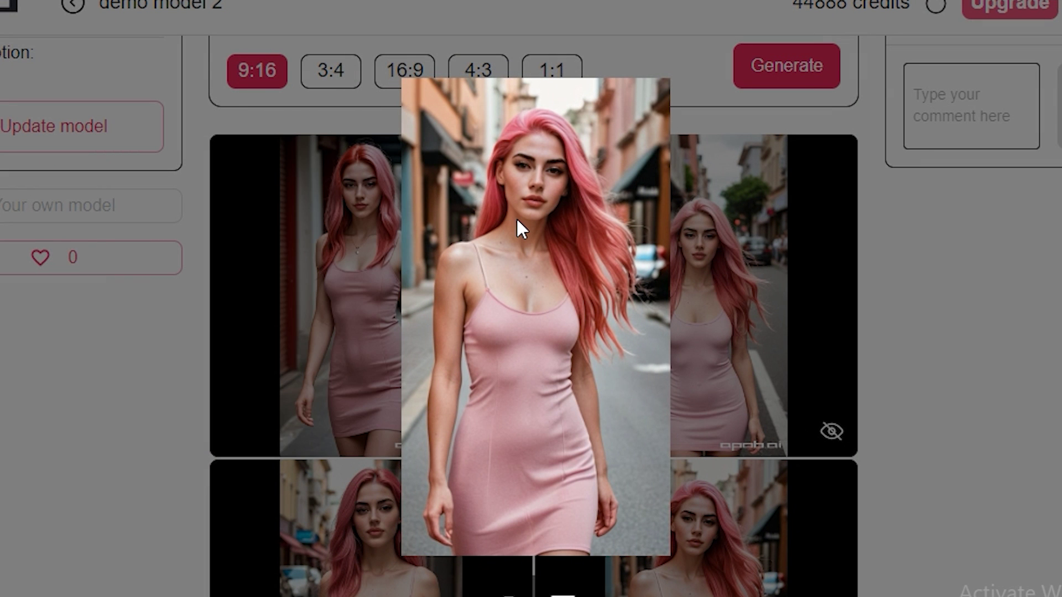
left_click(614, 268)
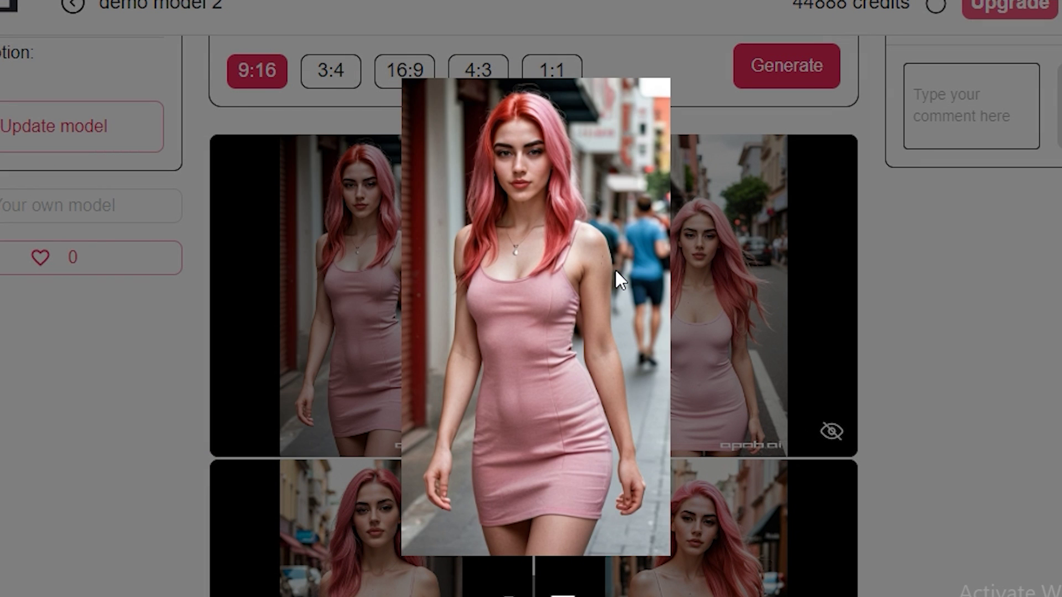
left_click(615, 268)
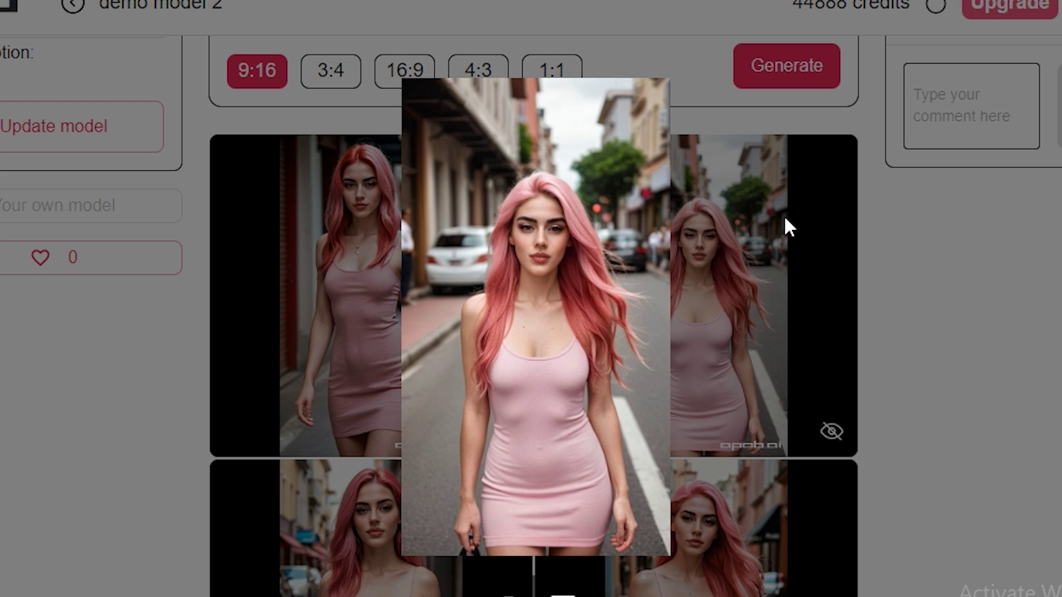
left_click(471, 500)
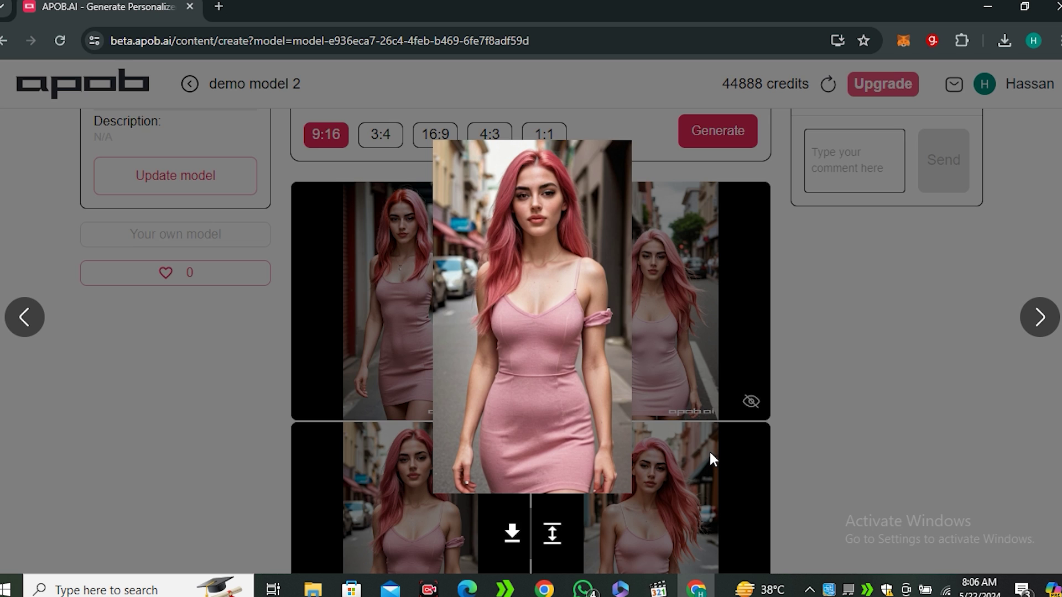
left_click(805, 262)
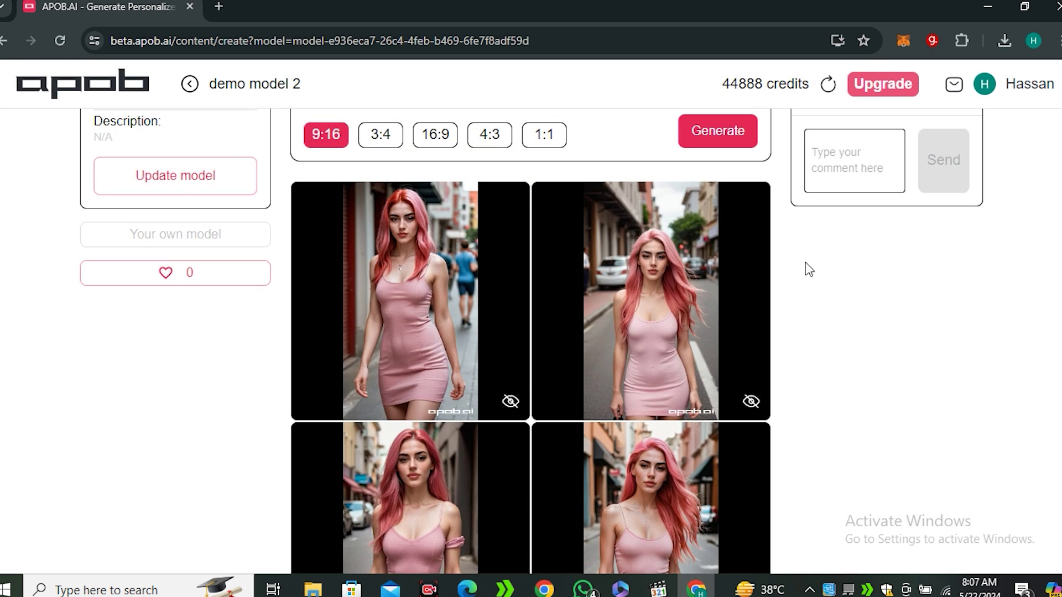
left_click(407, 490)
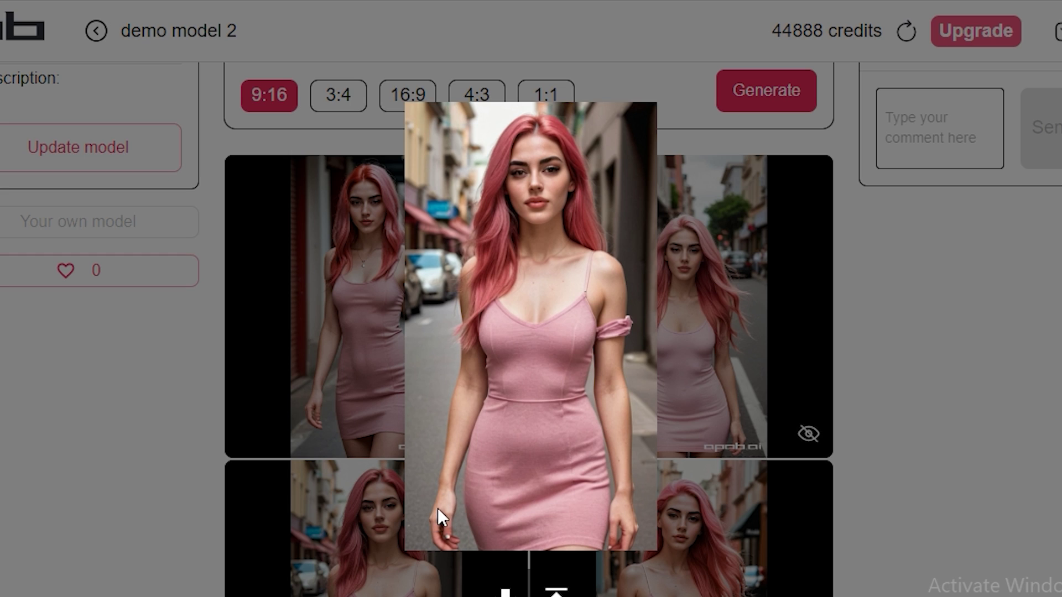
left_click(509, 529)
mouse_move(411, 435)
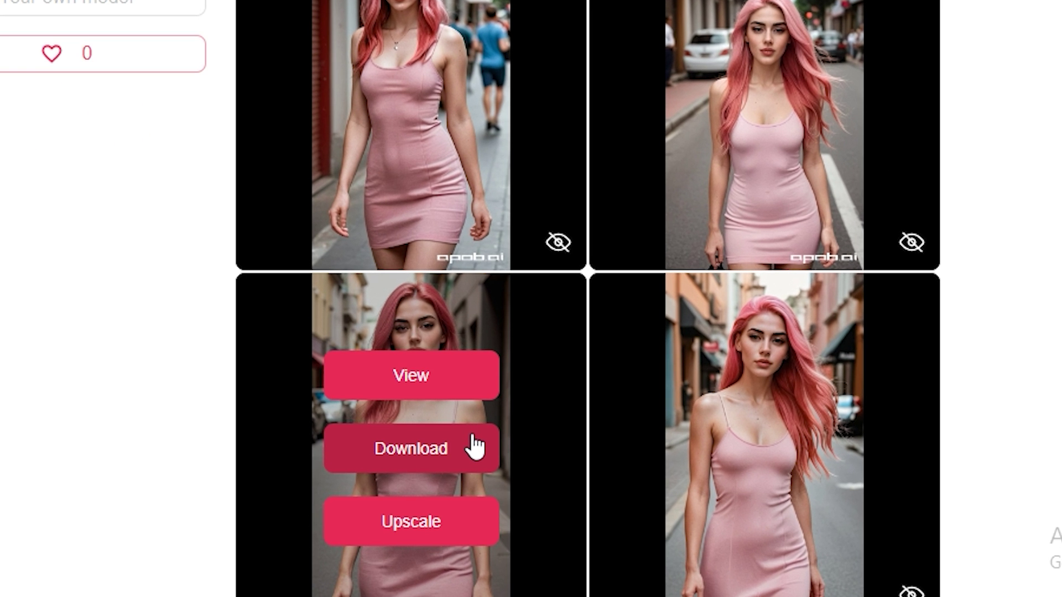
scroll(421, 448, "down", 2)
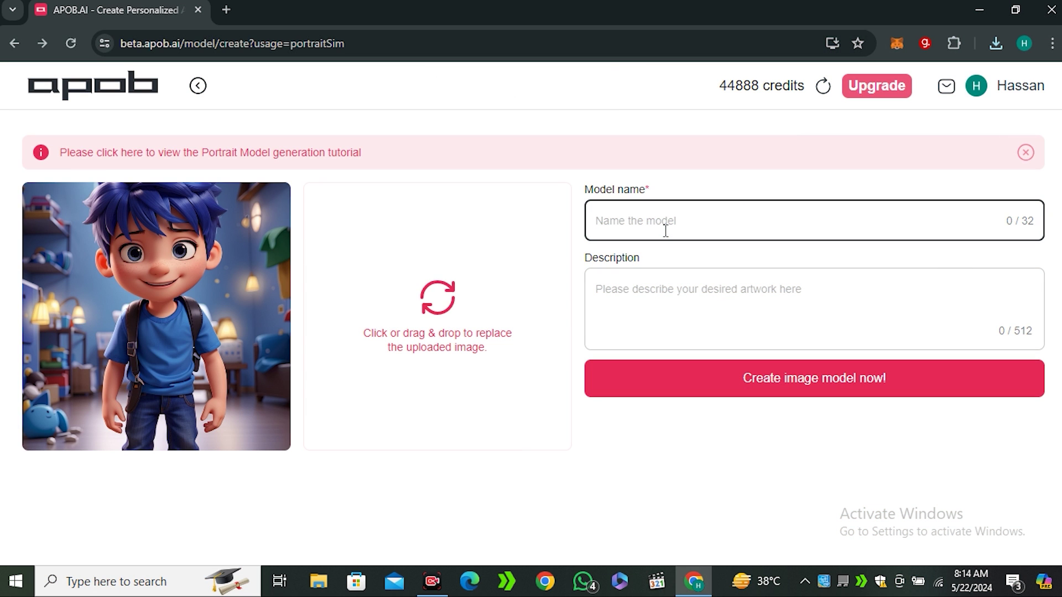
type("leo")
Create the 'leo' model, select the cute-3d prompt set, and generate 9:16 images.
left_click(713, 384)
scroll(644, 375, "down", 1)
scroll(645, 375, "down", 1)
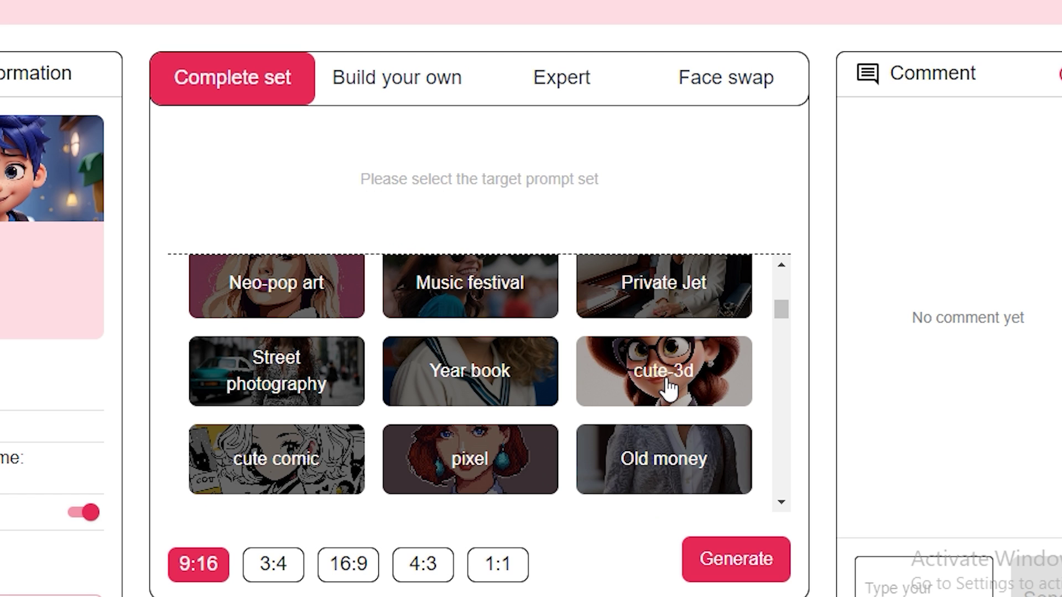
left_click(671, 387)
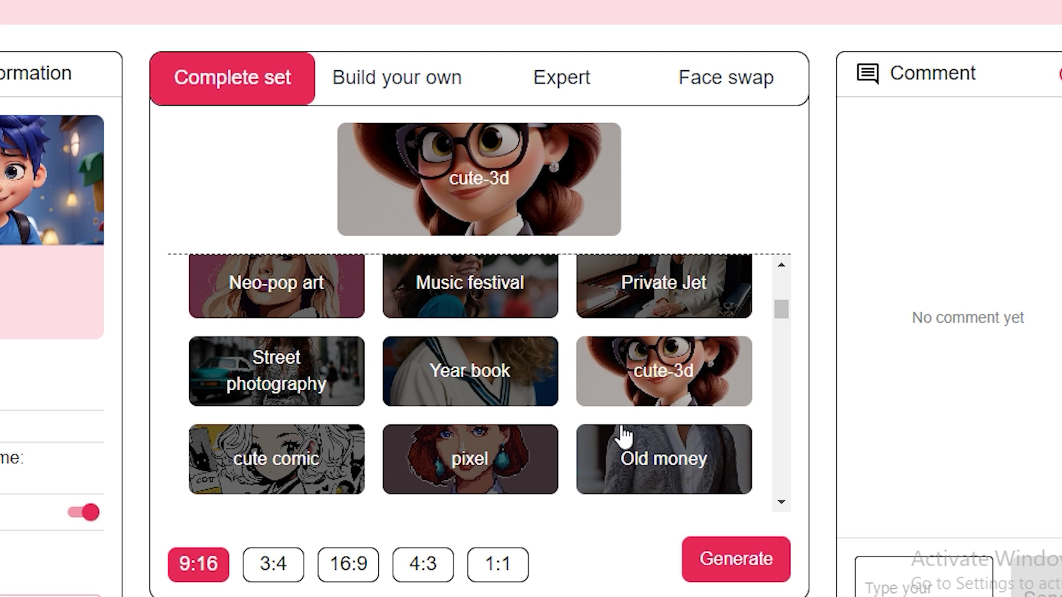
left_click(736, 564)
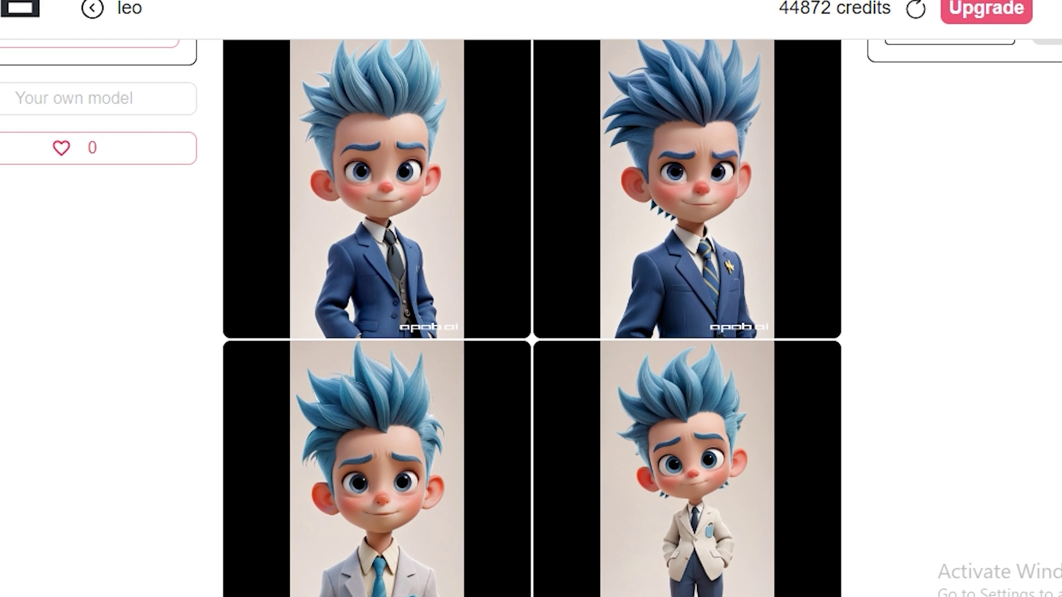
left_click(444, 87)
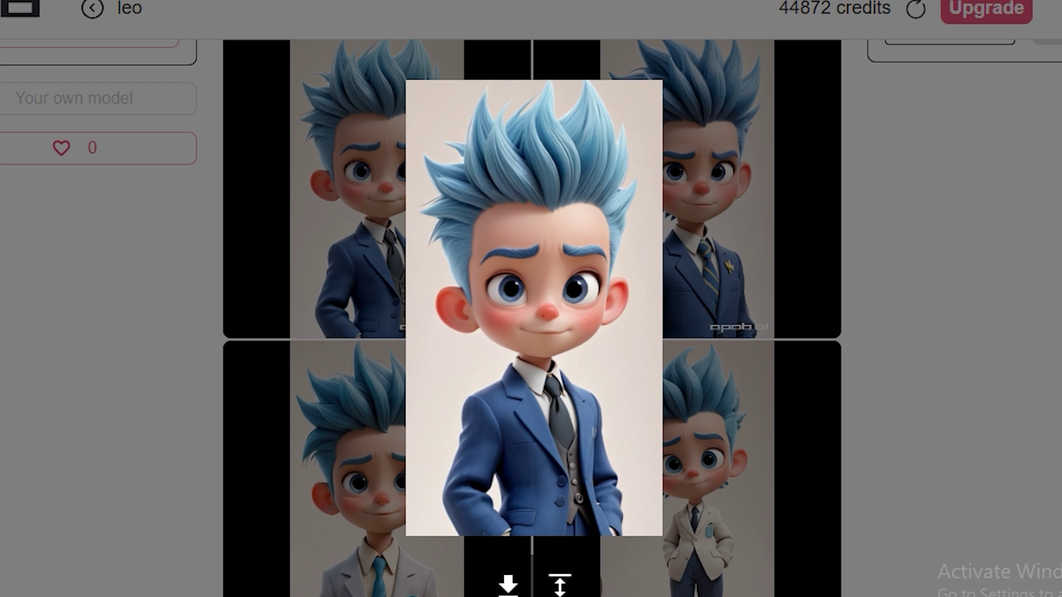
key("Right")
key("Right")
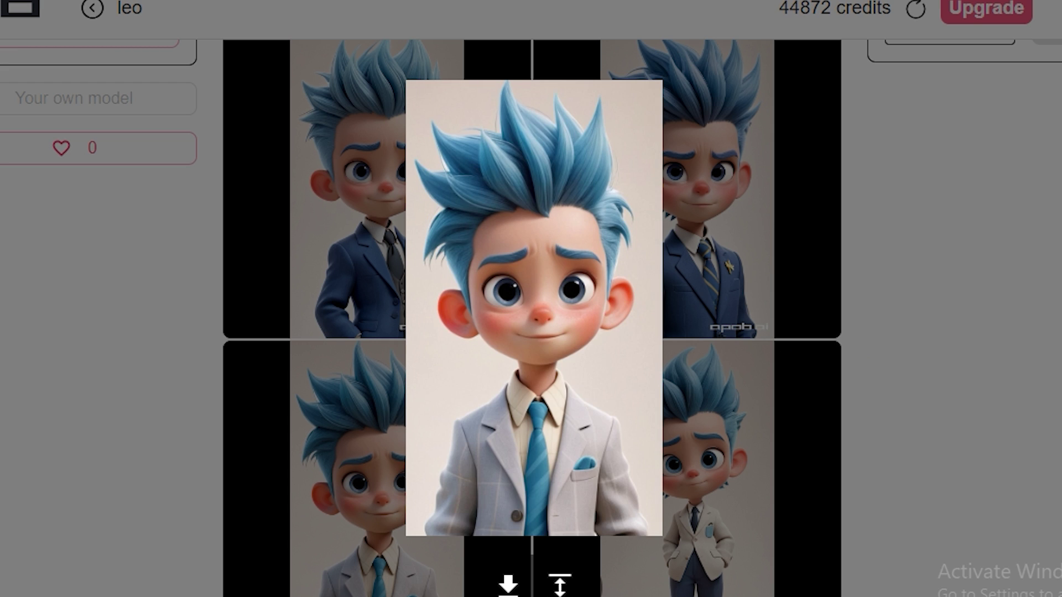
key("Right")
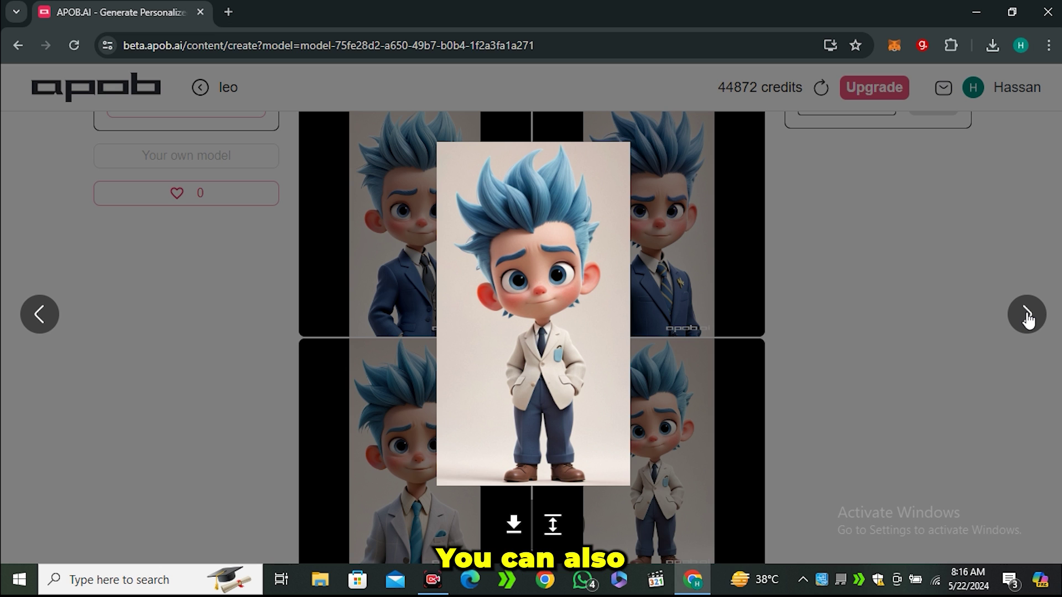
left_click(819, 353)
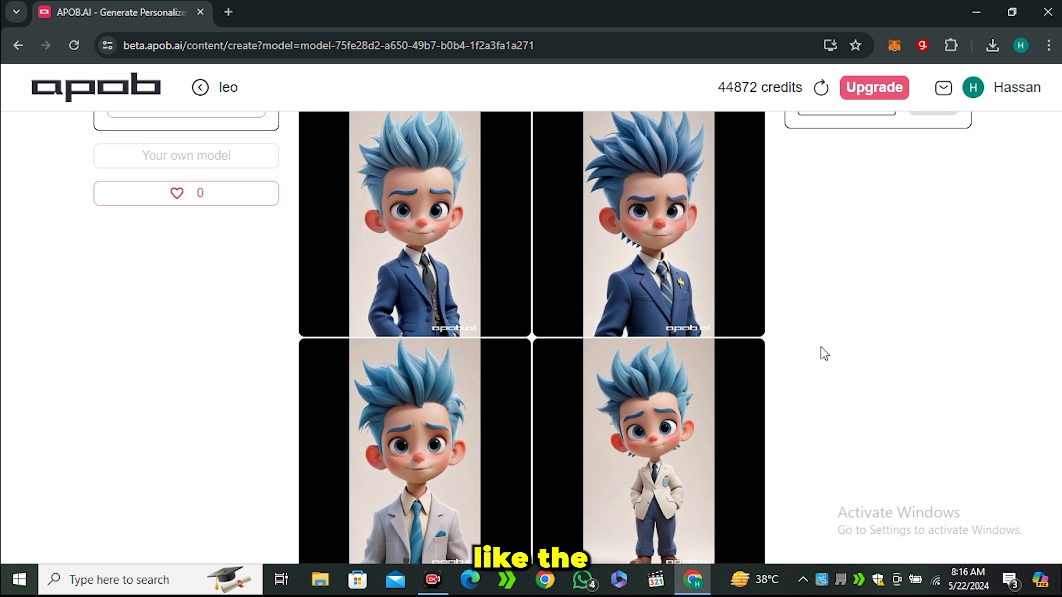
scroll(820, 353, "up", 3)
scroll(854, 390, "up", 4)
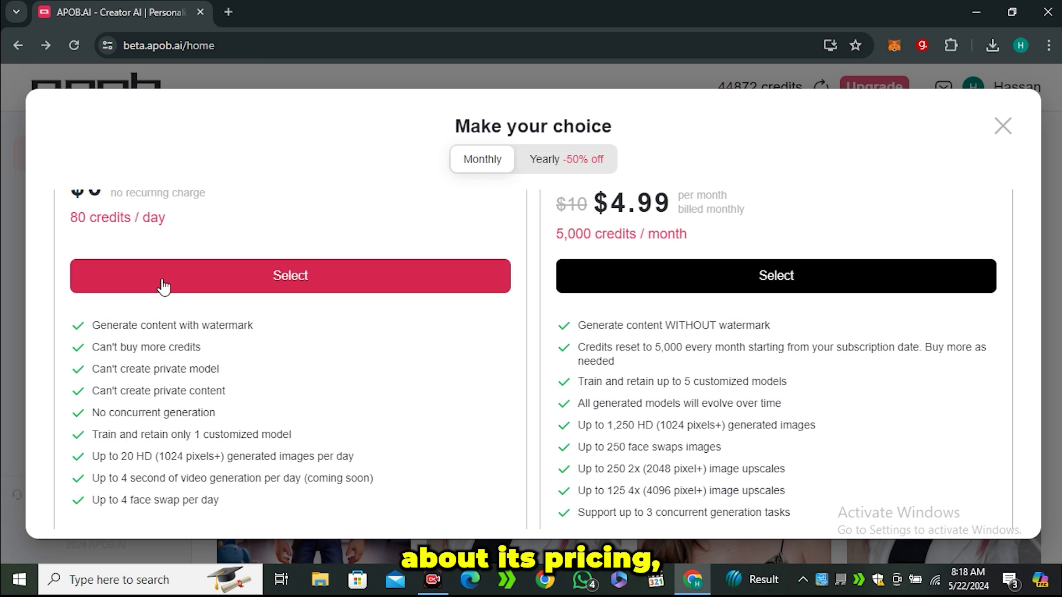
scroll(165, 299, "up", 2)
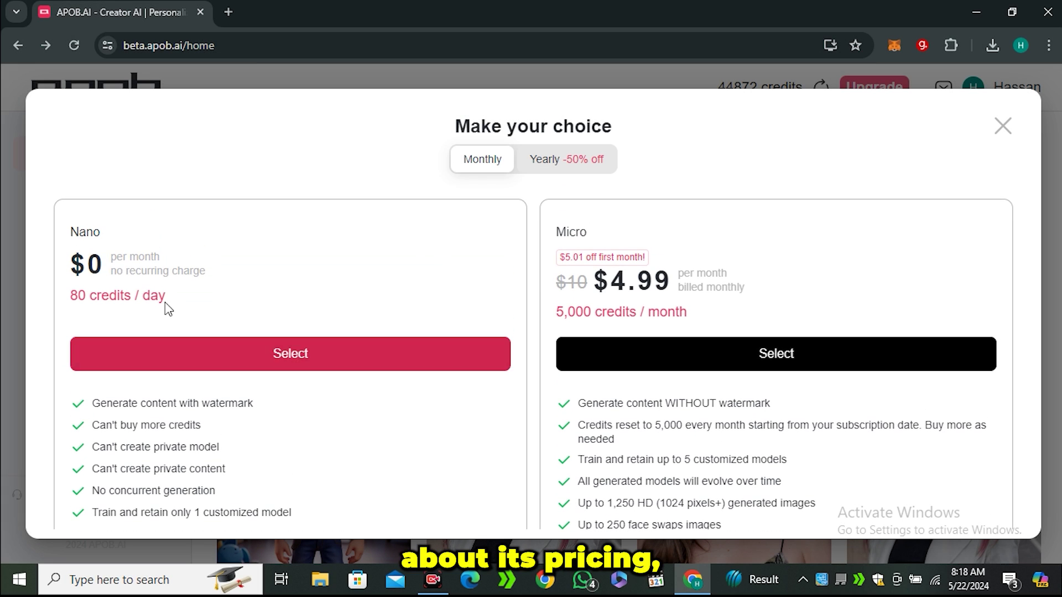
scroll(241, 302, "down", 2)
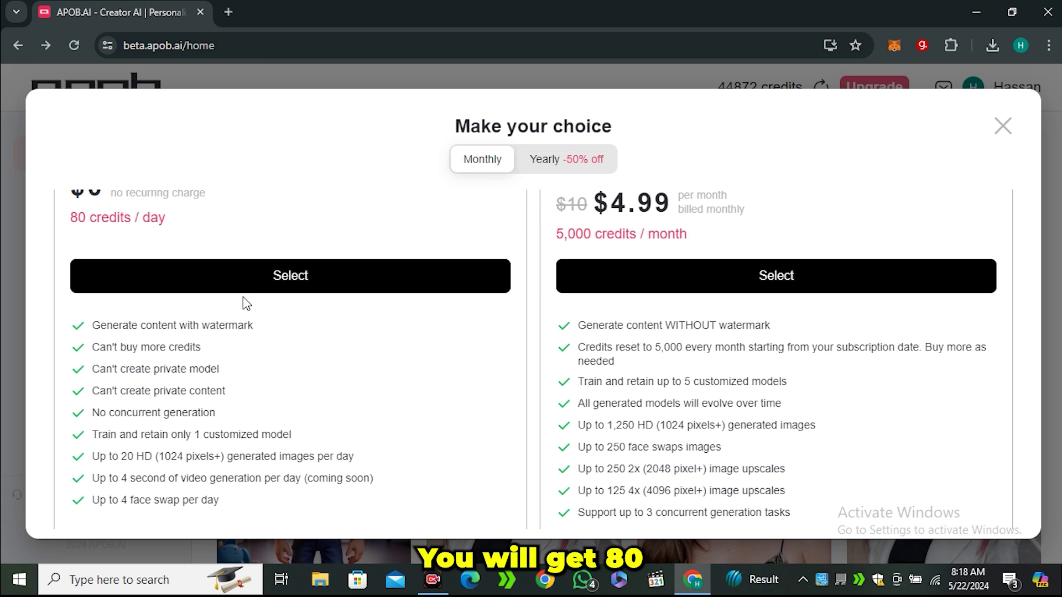
scroll(247, 309, "up", 1)
scroll(246, 308, "up", 2)
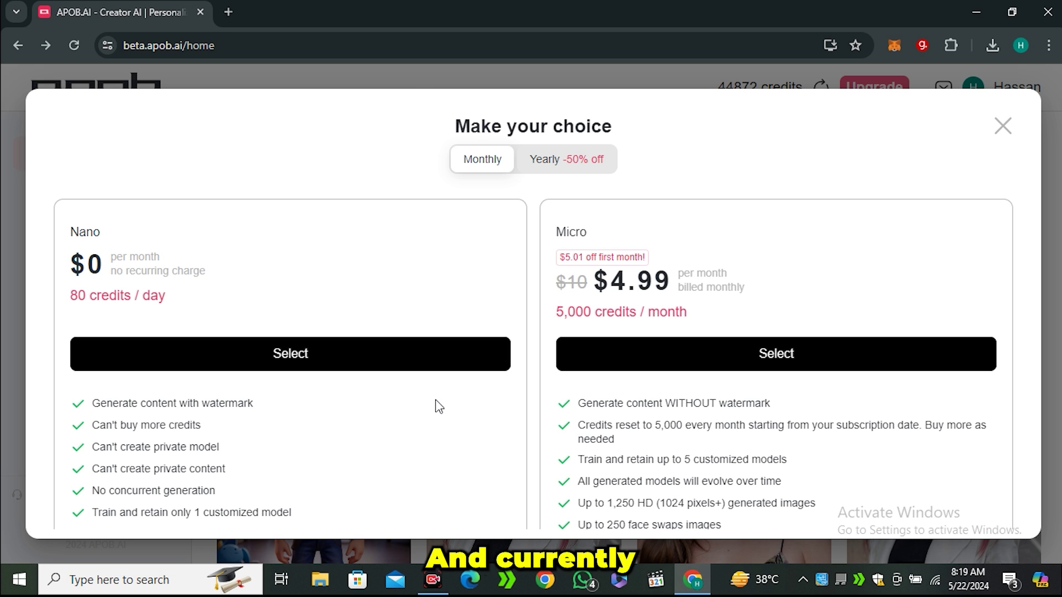
scroll(435, 402, "down", 1)
scroll(436, 406, "down", 2)
scroll(436, 405, "down", 1)
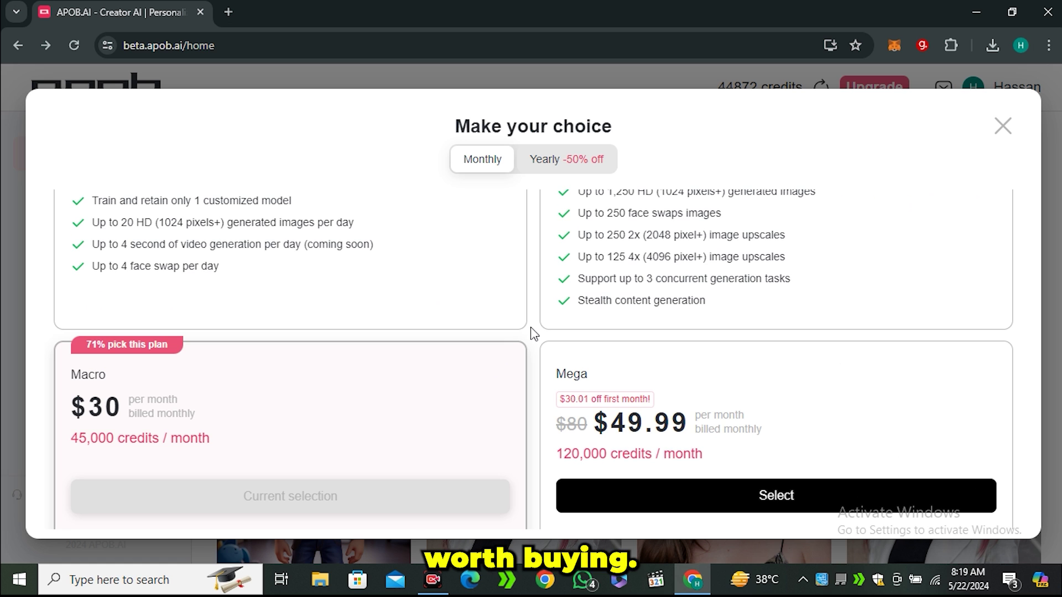
scroll(531, 328, "down", 1)
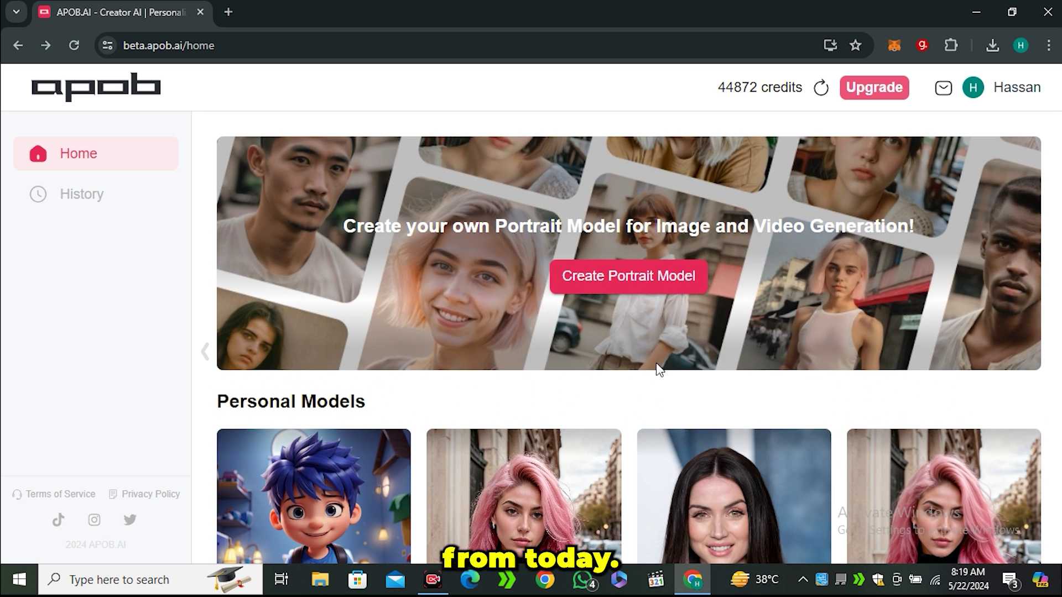
scroll(1058, 315, "down", 1)
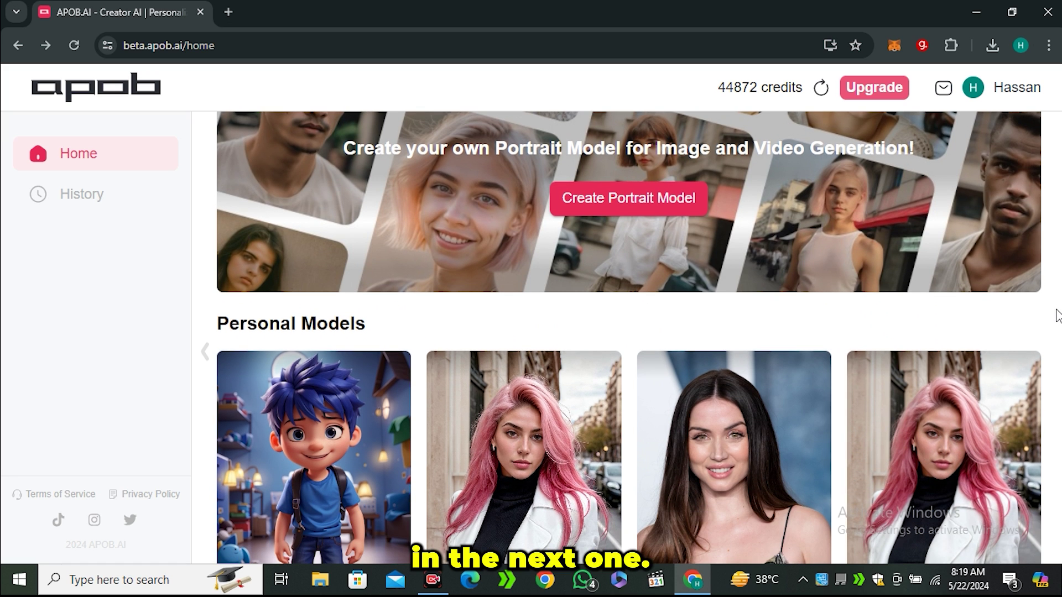